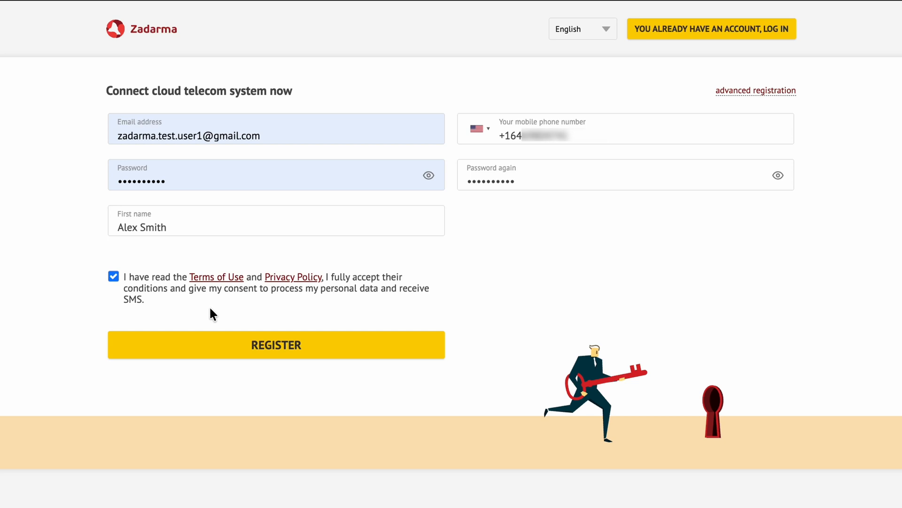
Submit the completed registration form to create the account
{"action": "left_click", "coordinate": [230, 345]}
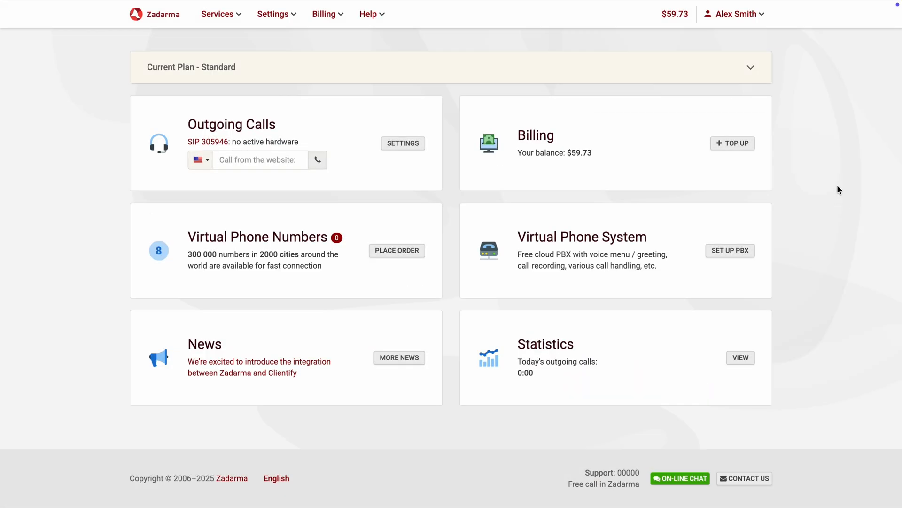
Set up the PBX for 5 employees with call recording and create the free Teamsale CRM with imported PBX users
{"action": "left_click", "coordinate": [740, 250]}
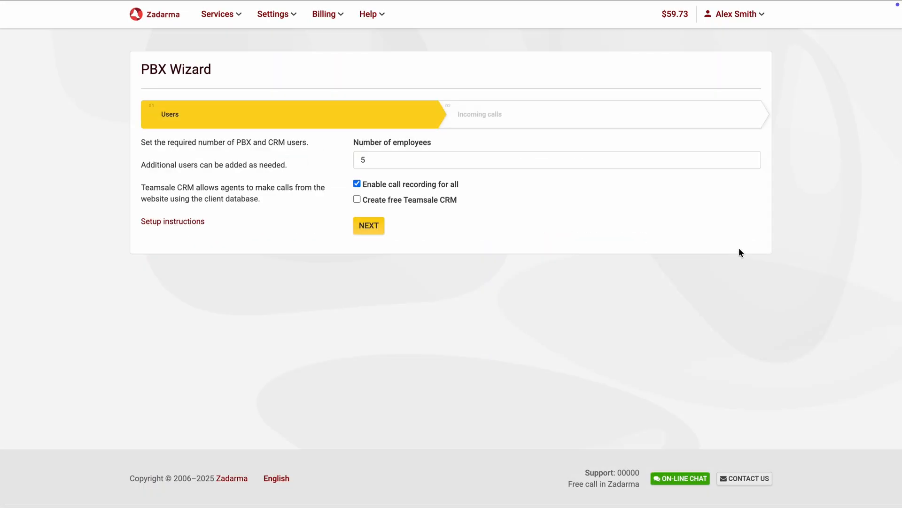
{"action": "left_click", "coordinate": [397, 199]}
{"action": "left_click", "coordinate": [381, 227]}
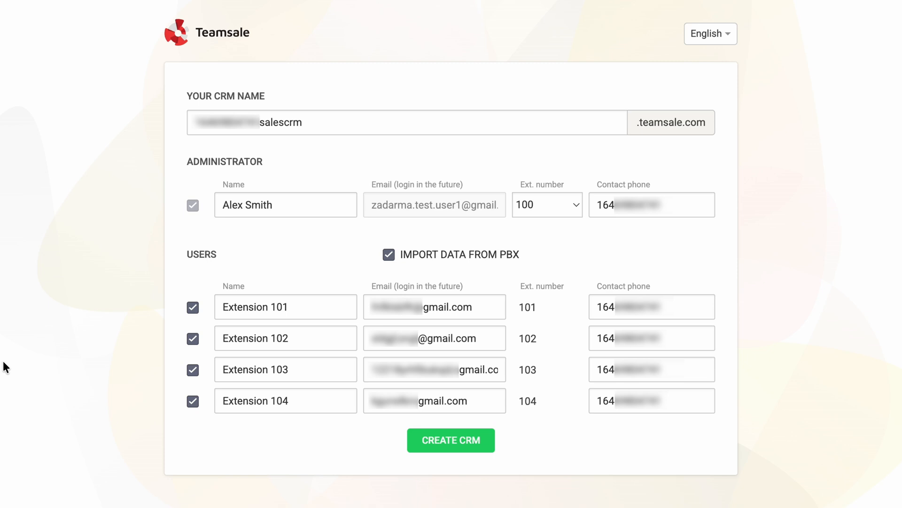
{"action": "left_click", "coordinate": [433, 444]}
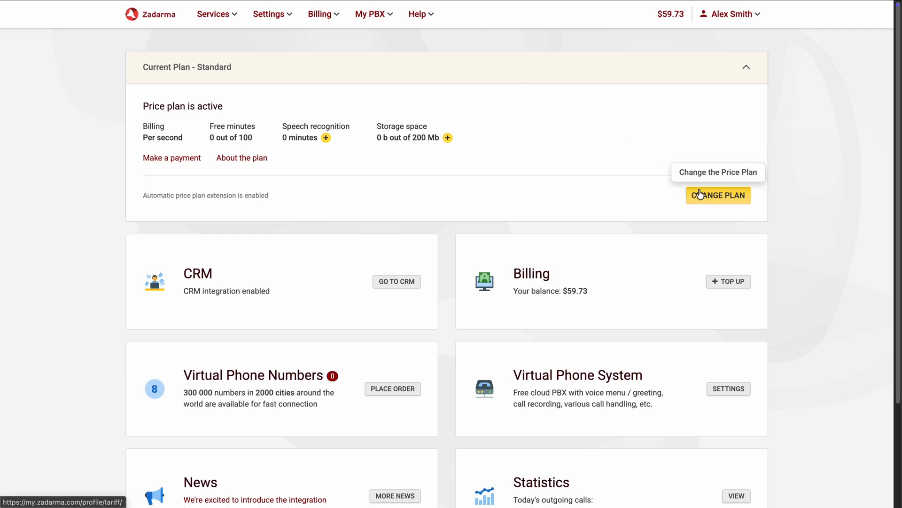
Switch the price plan to Office for USA/Canada with monthly billing and confirm the change
{"action": "left_click", "coordinate": [701, 194]}
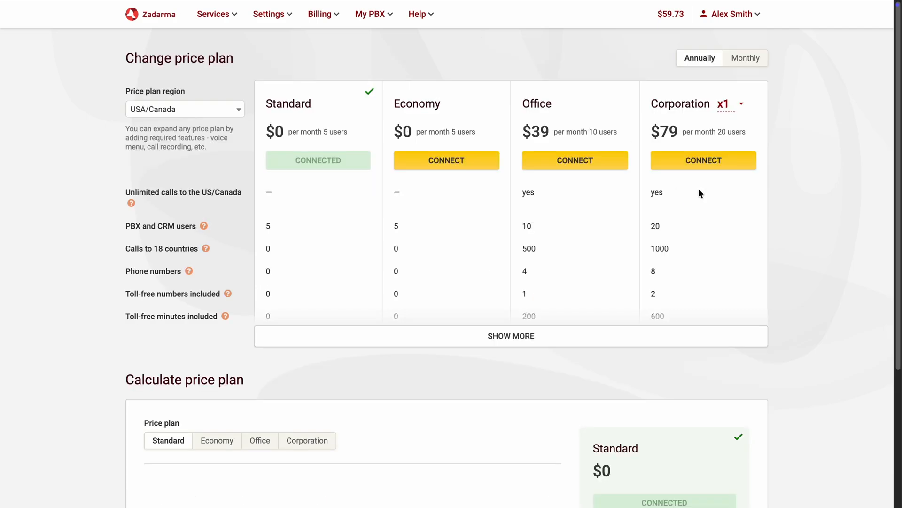
{"action": "left_click", "coordinate": [745, 60]}
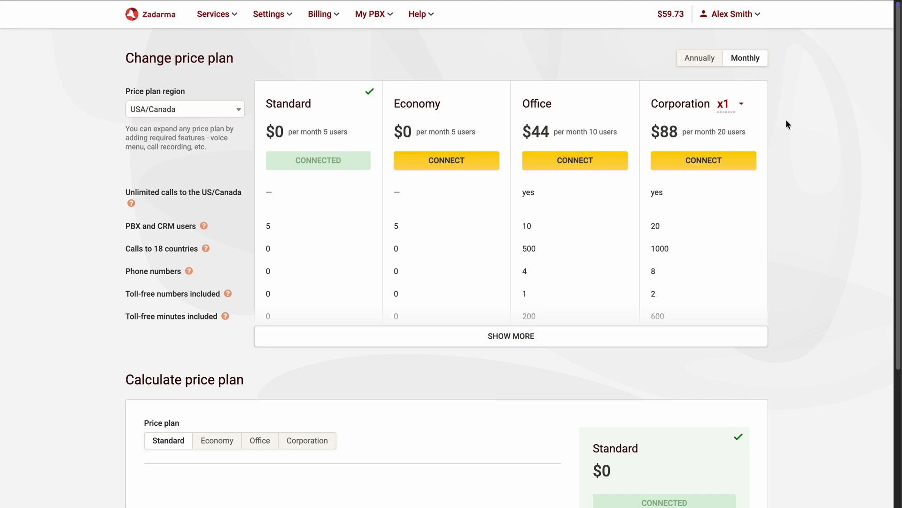
{"action": "left_click", "coordinate": [606, 160]}
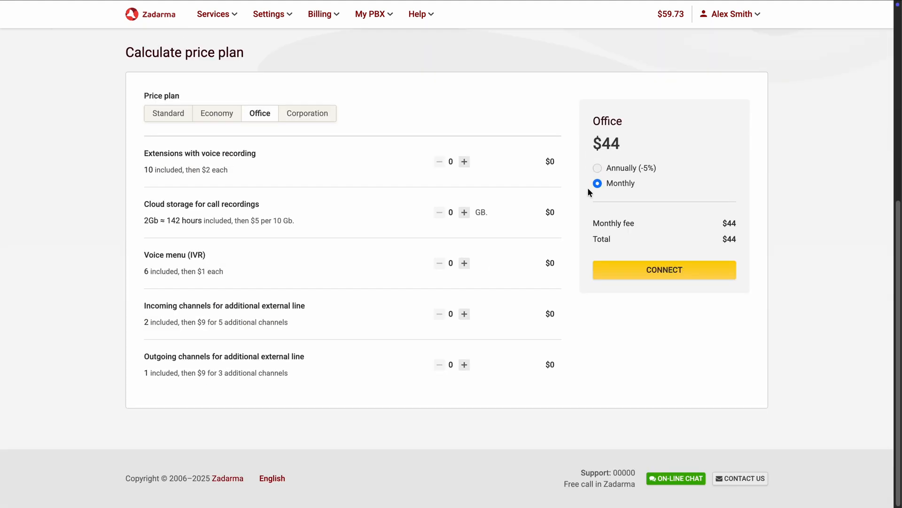
{"action": "left_click", "coordinate": [630, 273]}
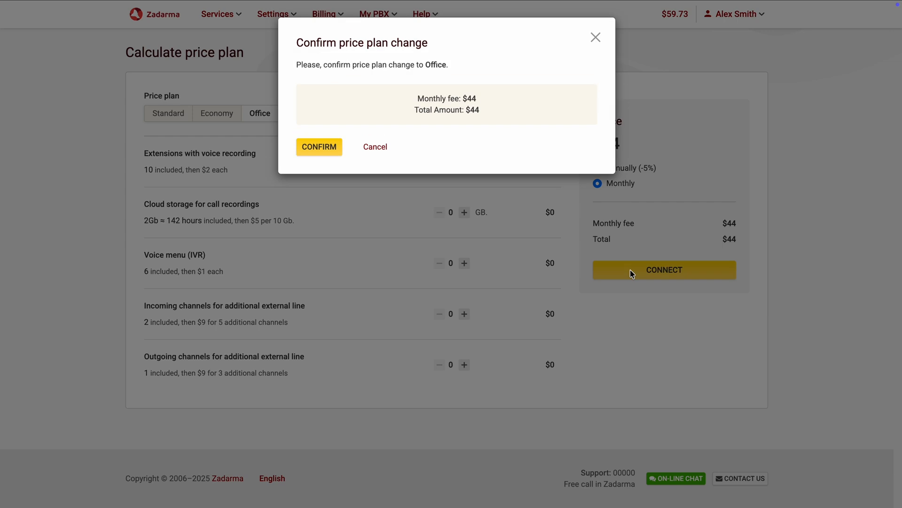
{"action": "left_click", "coordinate": [332, 149]}
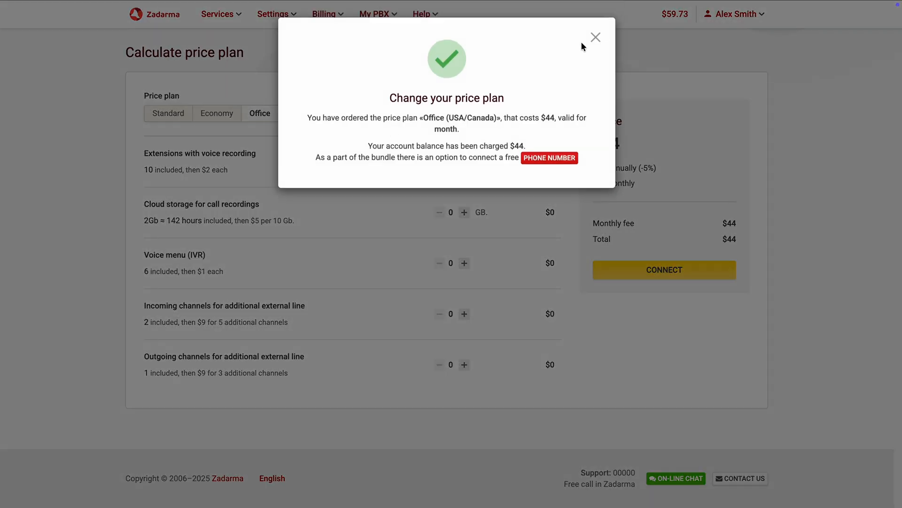
{"action": "left_click", "coordinate": [595, 37]}
Order a United States toll-free virtual number and forward it to the PBX
{"action": "mouse_move", "coordinate": [207, 22]}
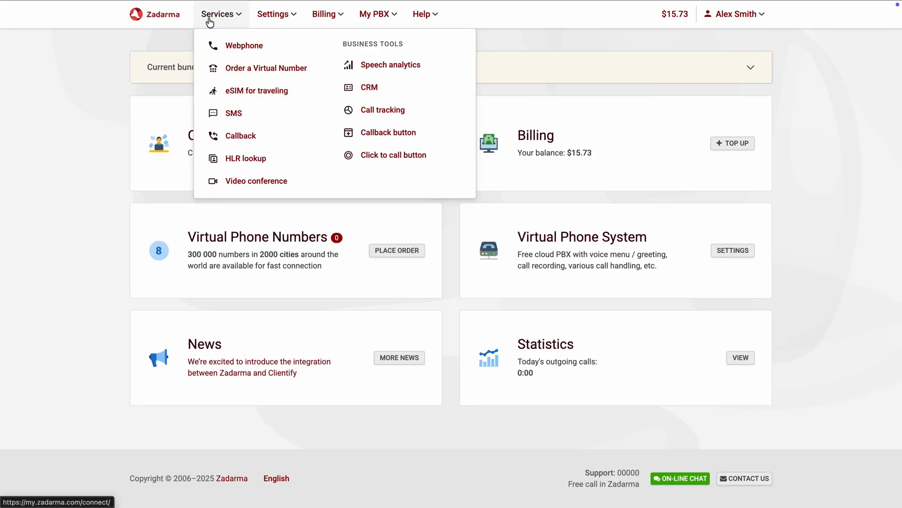
{"action": "left_click", "coordinate": [258, 70]}
{"action": "left_click", "coordinate": [264, 317]}
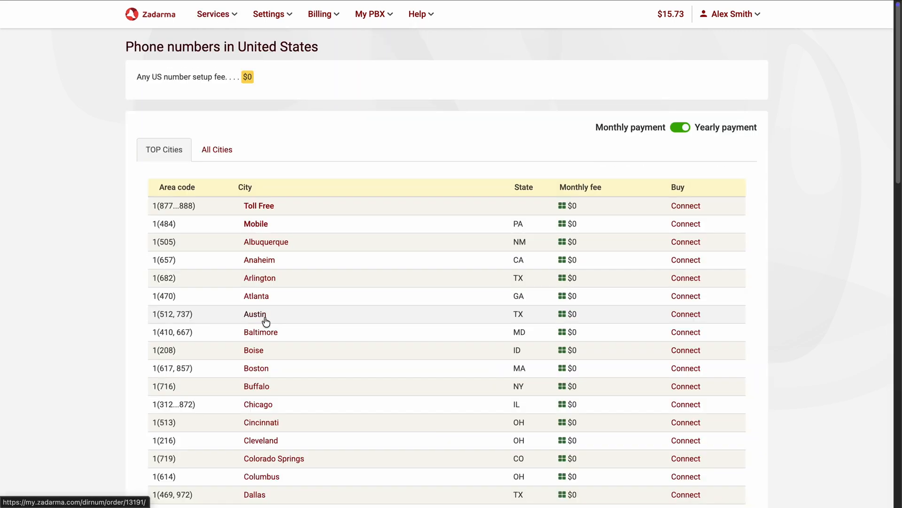
{"action": "left_click", "coordinate": [261, 205]}
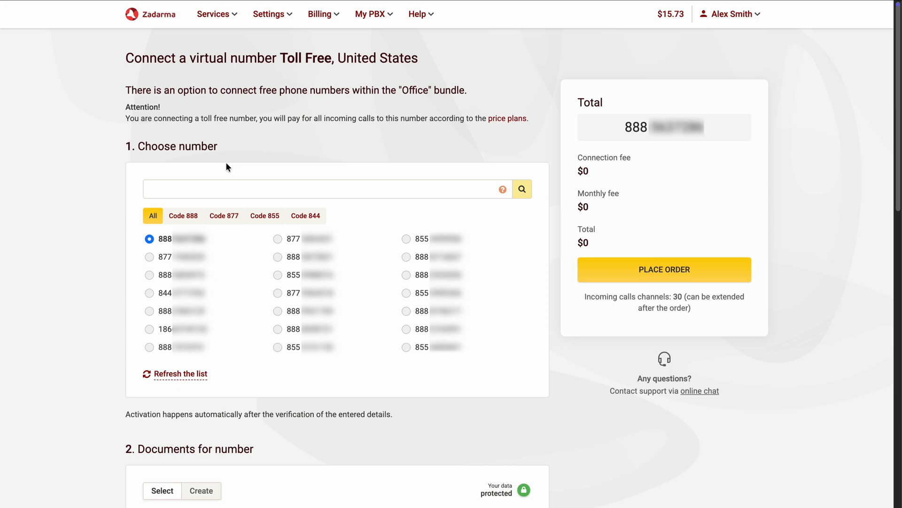
{"action": "left_click", "coordinate": [670, 269]}
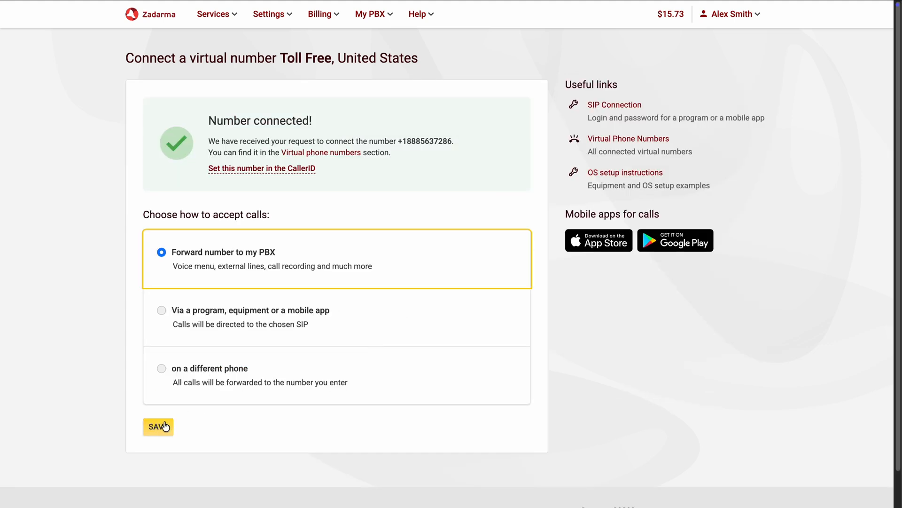
{"action": "left_click", "coordinate": [160, 427]}
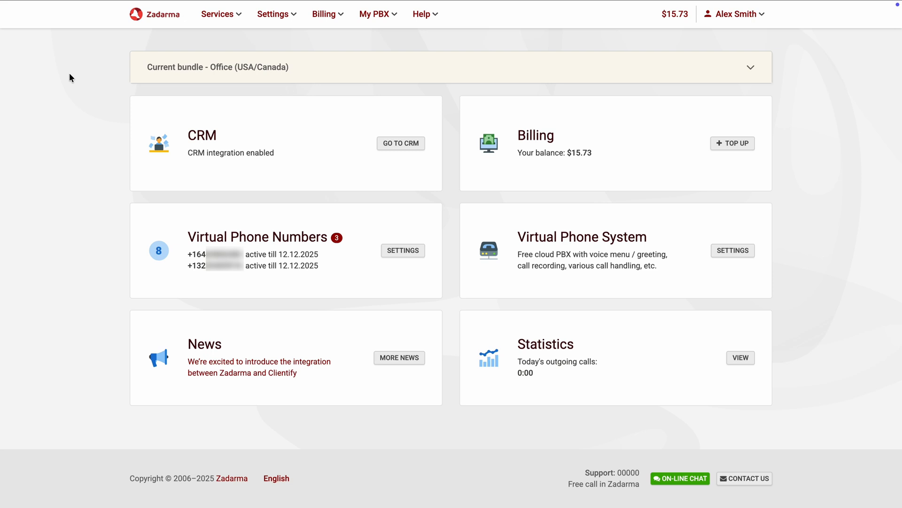
Go to the Teamsale CRM site, log in and open the CRM's webphone
{"action": "mouse_move", "coordinate": [216, 20]}
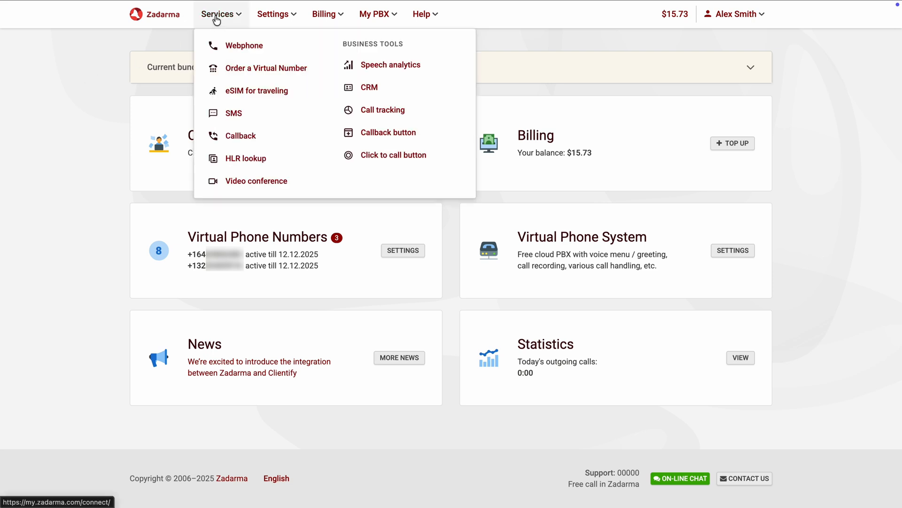
{"action": "left_click", "coordinate": [362, 89]}
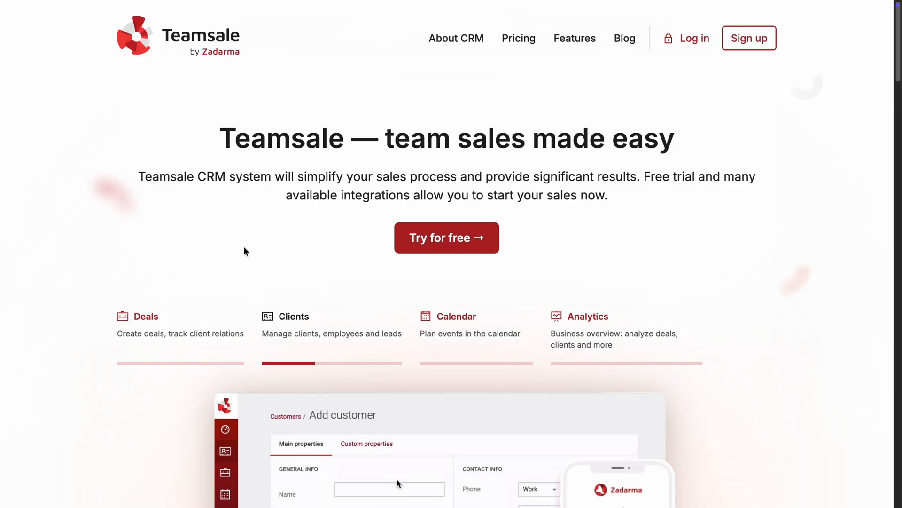
{"action": "left_click", "coordinate": [687, 40]}
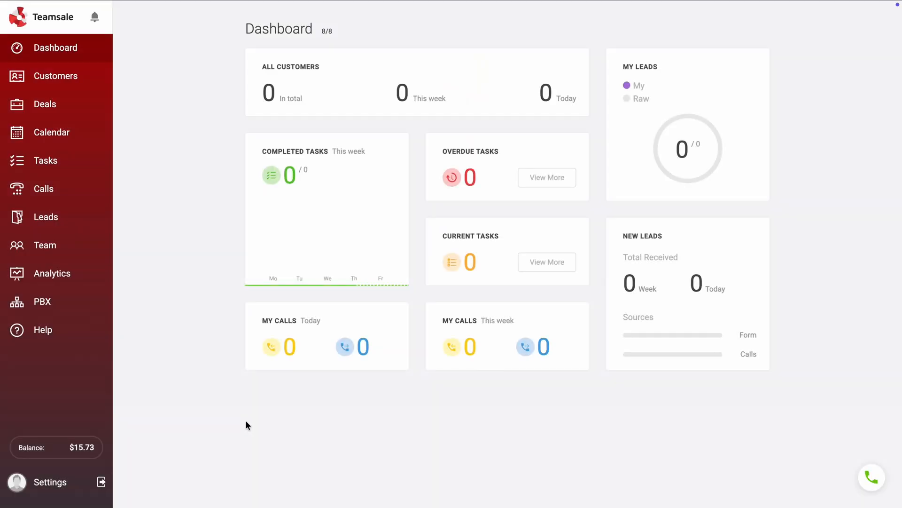
{"action": "left_click", "coordinate": [869, 477]}
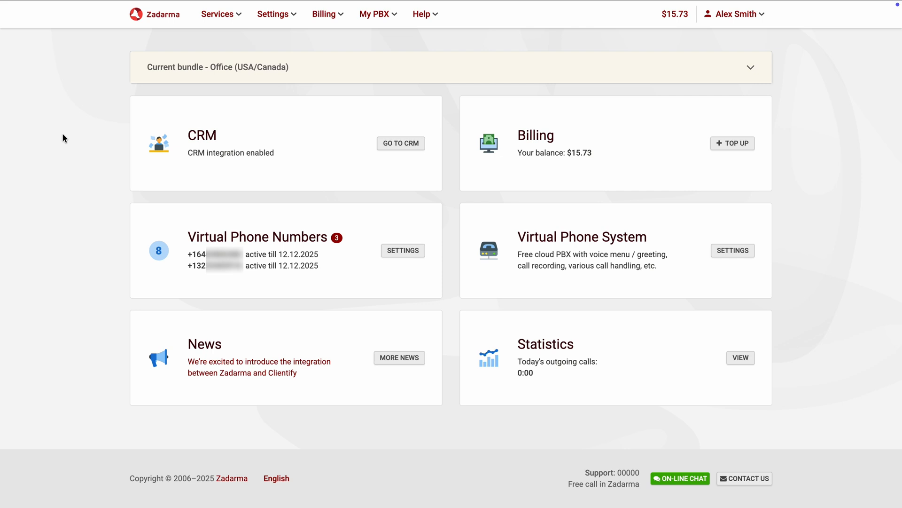
View the QR code for setting up PBX extension 100 in the mobile app
{"action": "mouse_move", "coordinate": [371, 16]}
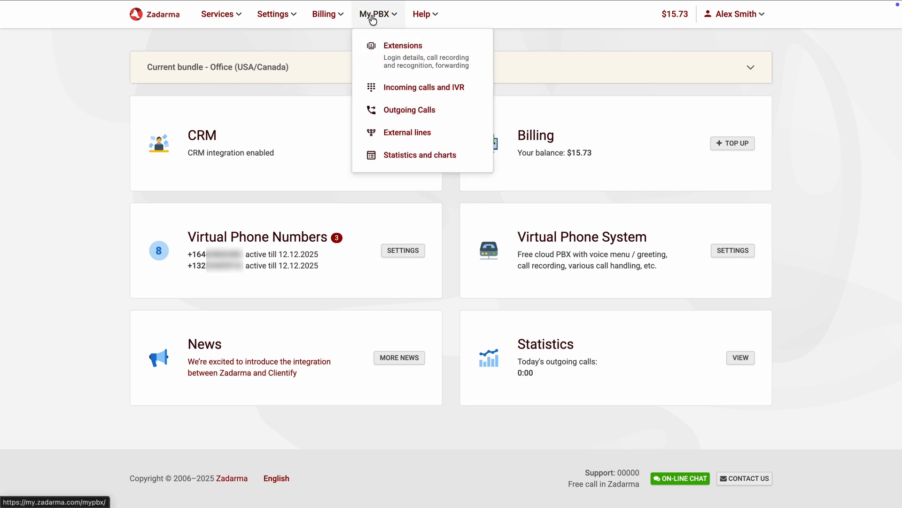
{"action": "left_click", "coordinate": [382, 60]}
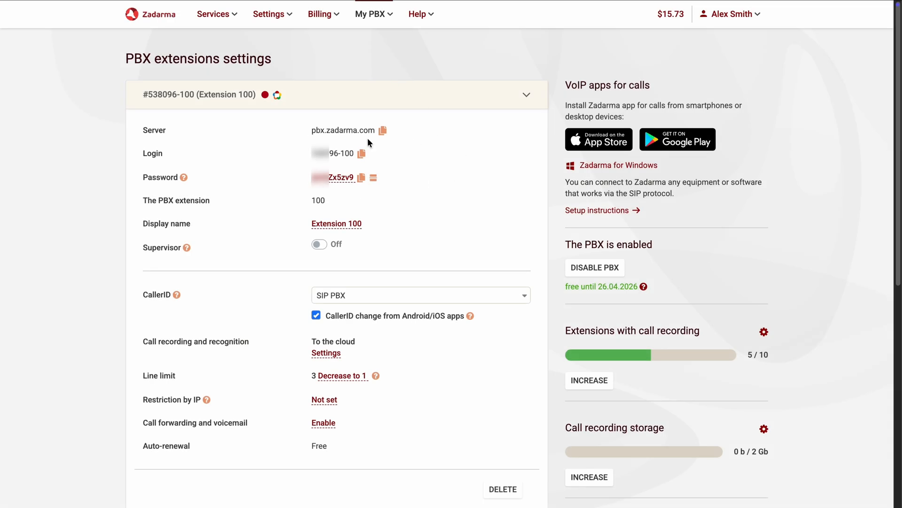
{"action": "left_click", "coordinate": [374, 179]}
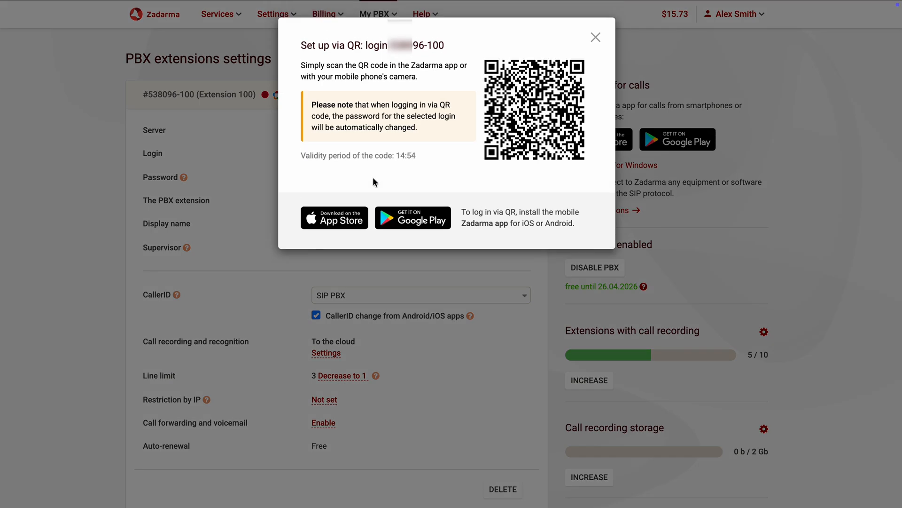
{"action": "left_click", "coordinate": [596, 38]}
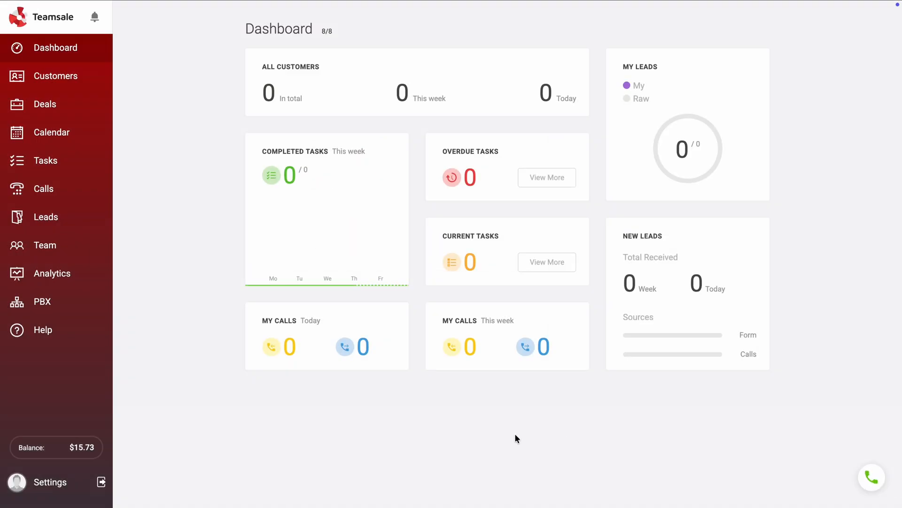
Call the copied phone number from the webphone on the Teamsale dashboard
{"action": "left_click", "coordinate": [870, 478]}
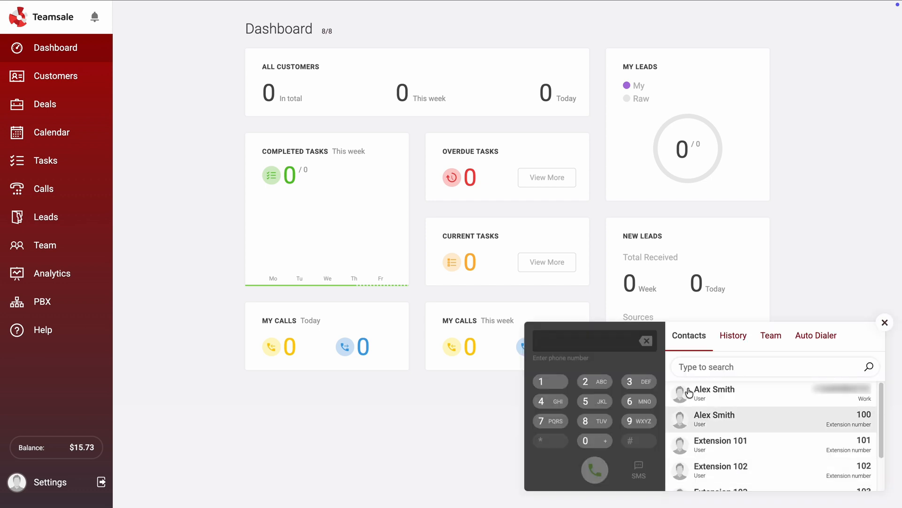
{"action": "key", "text": "ctrl+v"}
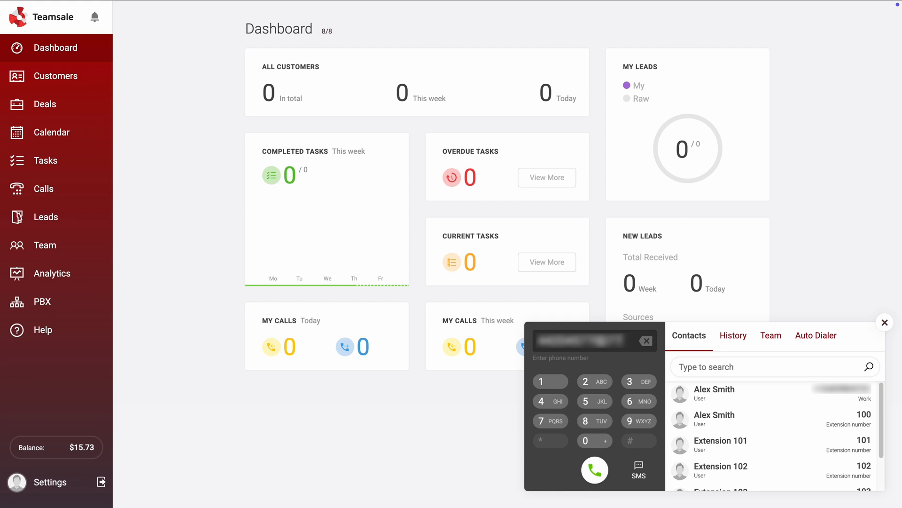
{"action": "left_click", "coordinate": [595, 469]}
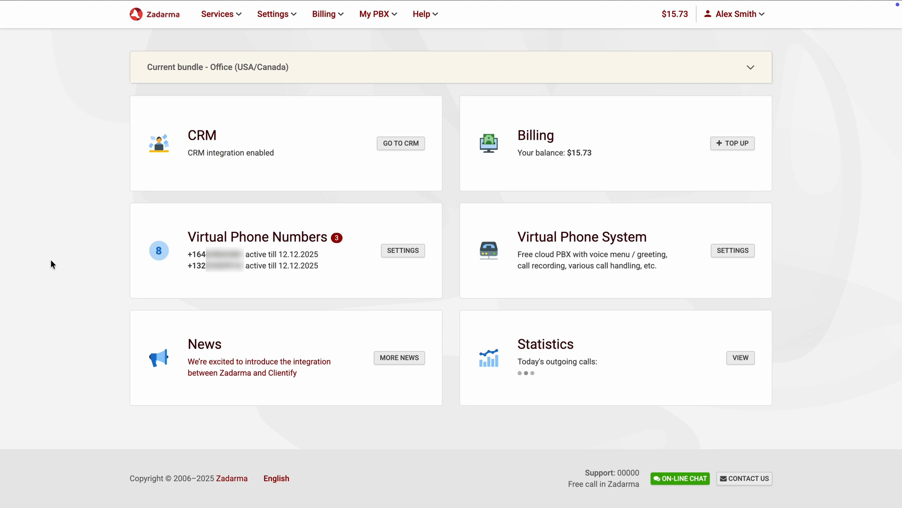
Create a new voice menu for incoming calls that rings extensions 100 and 101 without pushing
{"action": "mouse_move", "coordinate": [370, 21]}
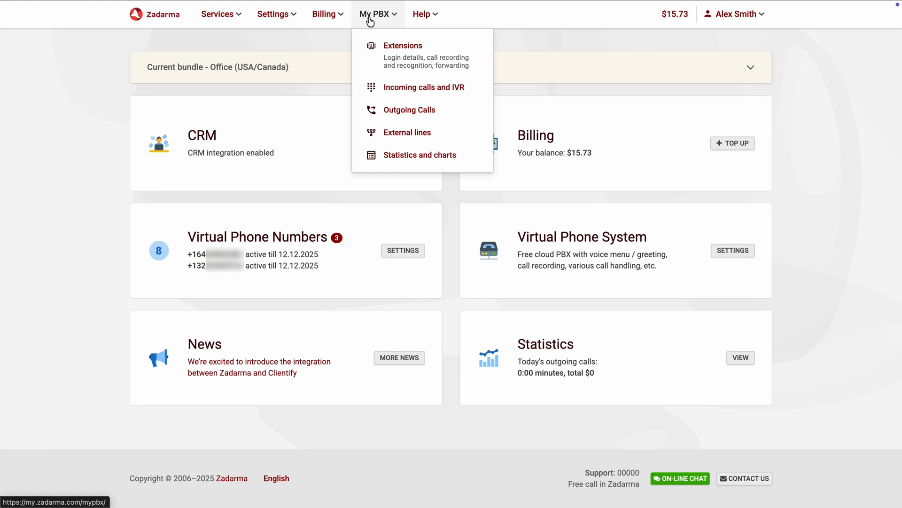
{"action": "left_click", "coordinate": [409, 88]}
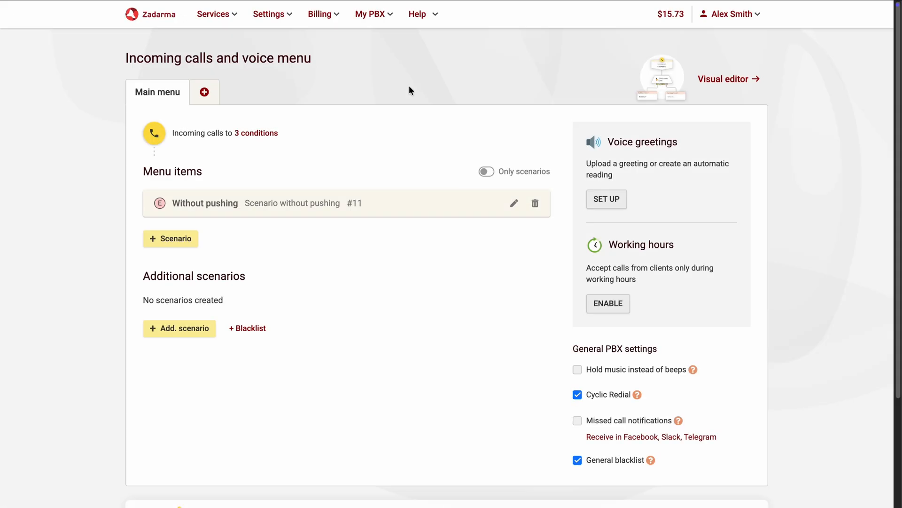
{"action": "left_click", "coordinate": [205, 92]}
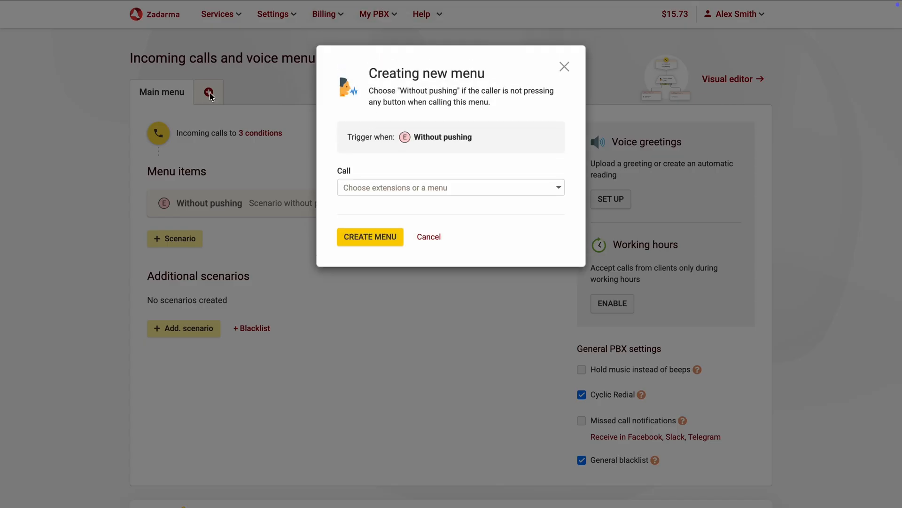
{"action": "left_click", "coordinate": [399, 188]}
{"action": "left_click", "coordinate": [393, 363]}
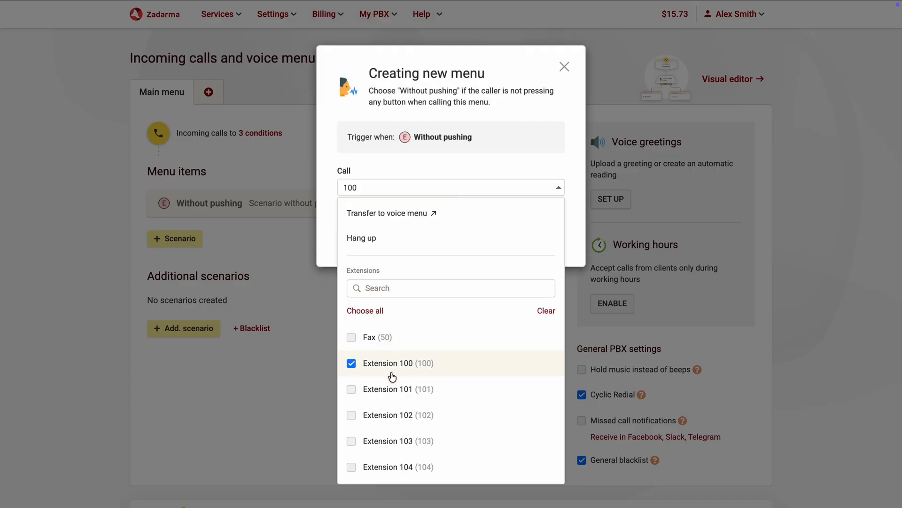
{"action": "left_click", "coordinate": [392, 389]}
{"action": "left_click", "coordinate": [514, 151]}
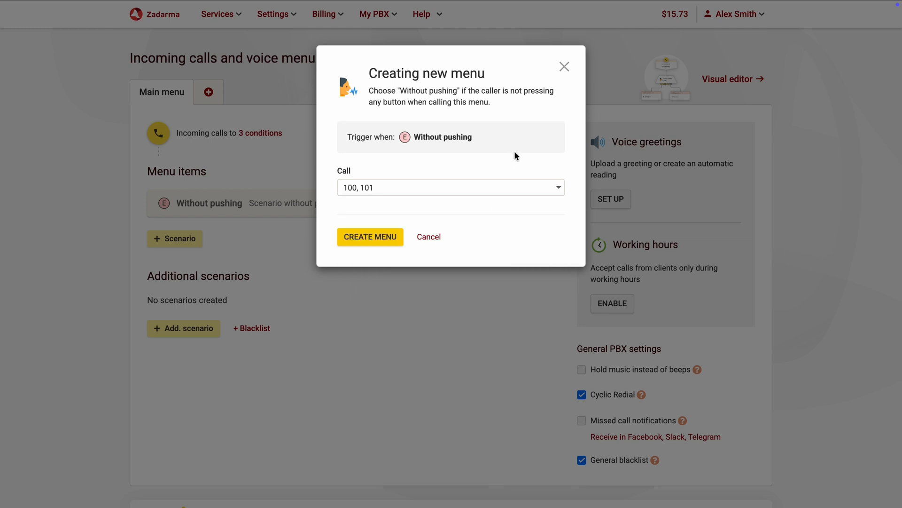
{"action": "left_click", "coordinate": [375, 236]}
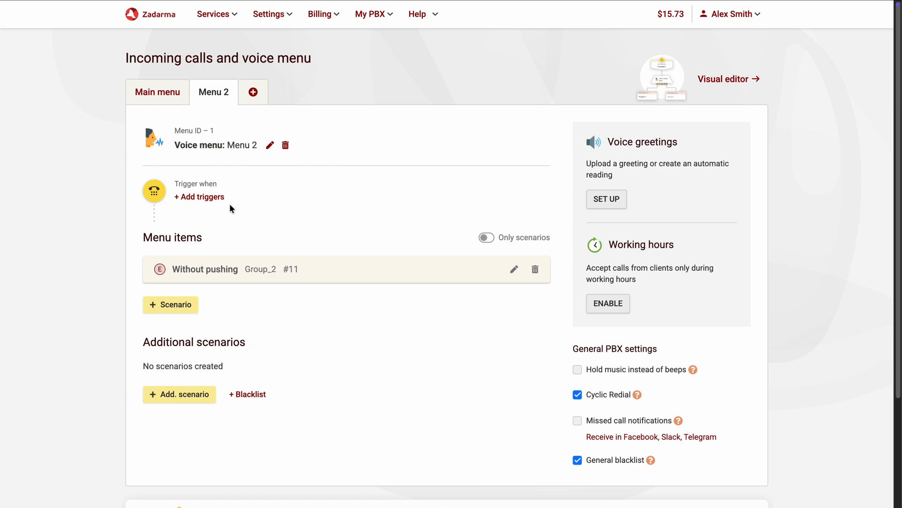
Trigger Menu 2 on calls to the two virtual numbers that are not toll-free, and save
{"action": "left_click", "coordinate": [214, 197]}
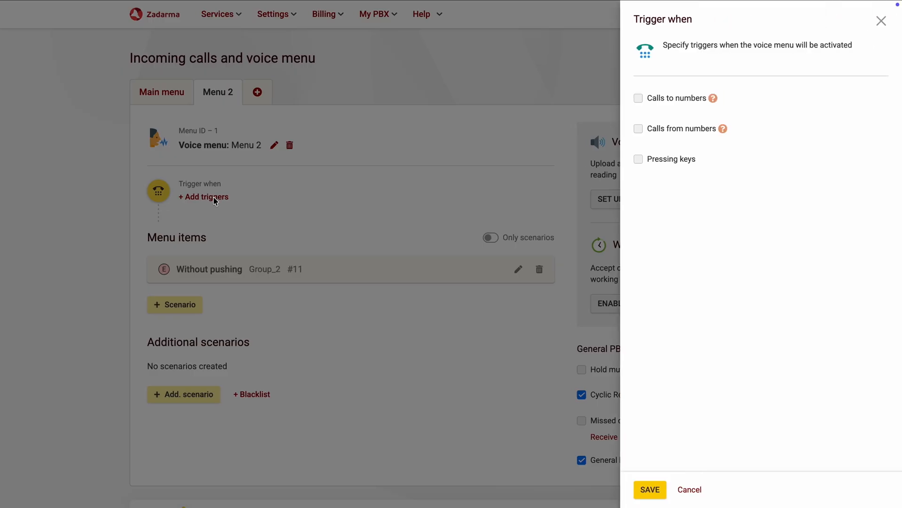
{"action": "left_click", "coordinate": [661, 102]}
{"action": "left_click", "coordinate": [673, 120]}
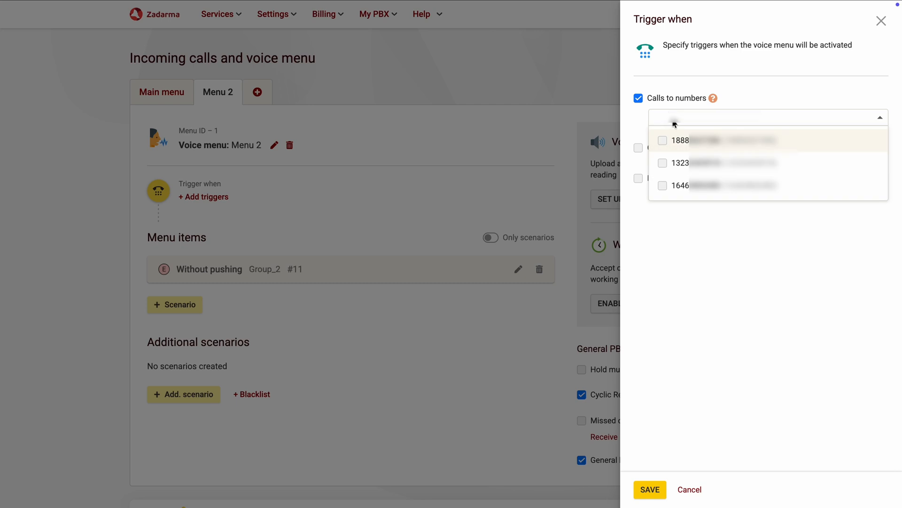
{"action": "left_click", "coordinate": [687, 167]}
{"action": "left_click", "coordinate": [690, 189]}
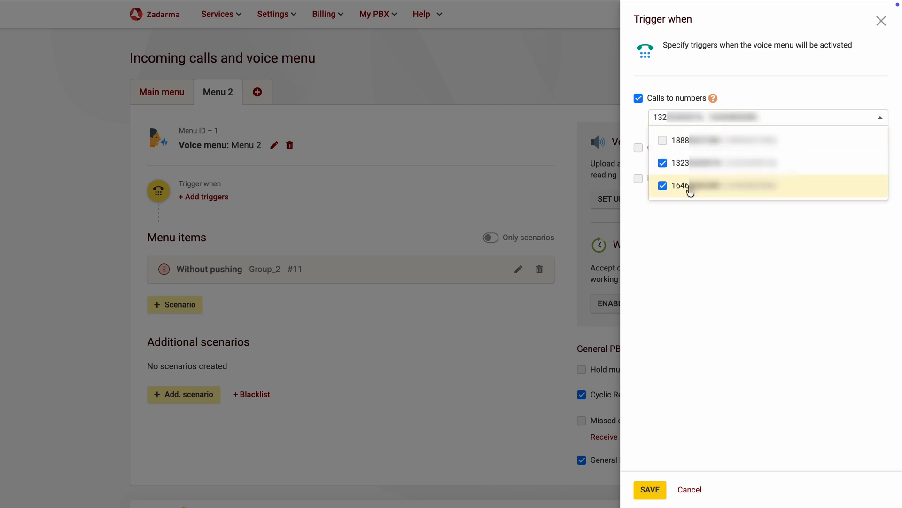
{"action": "left_click", "coordinate": [650, 489]}
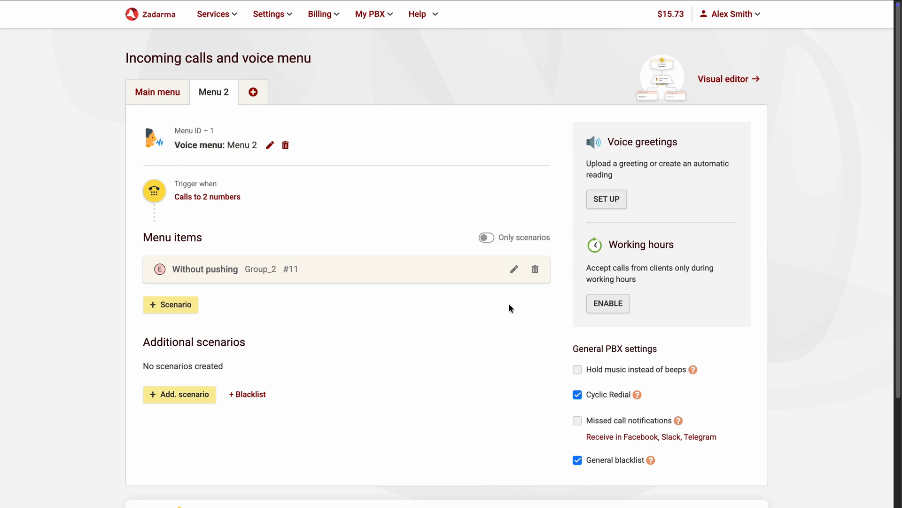
Create an English voice reading with the text "Greeting", voice Amy and title "Greeting" for Menu 2's voice greetings
{"action": "left_click", "coordinate": [606, 199]}
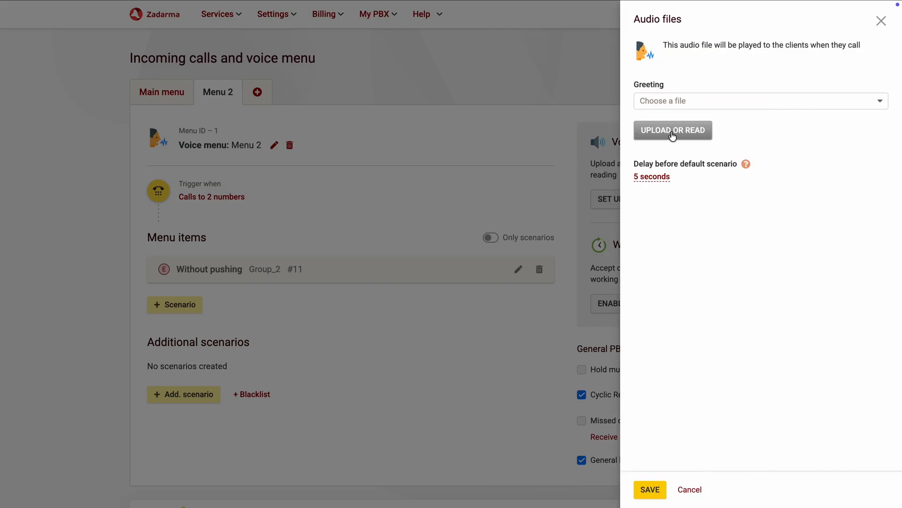
{"action": "left_click", "coordinate": [675, 132]}
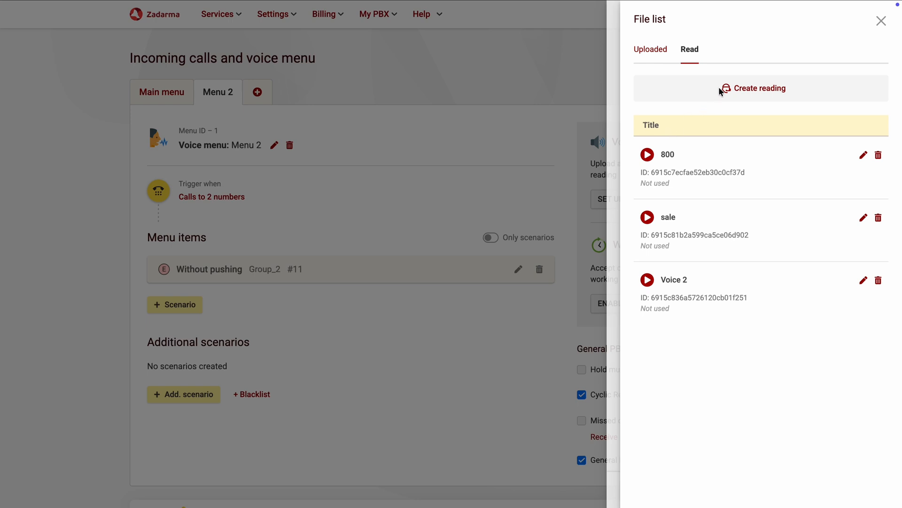
{"action": "left_click", "coordinate": [753, 90]}
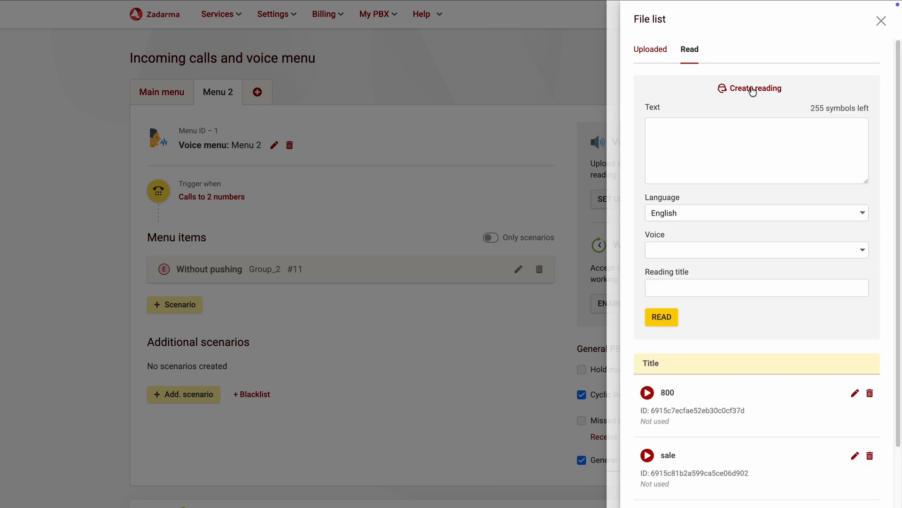
{"action": "left_click", "coordinate": [705, 131]}
{"action": "type", "text": "Greeting"}
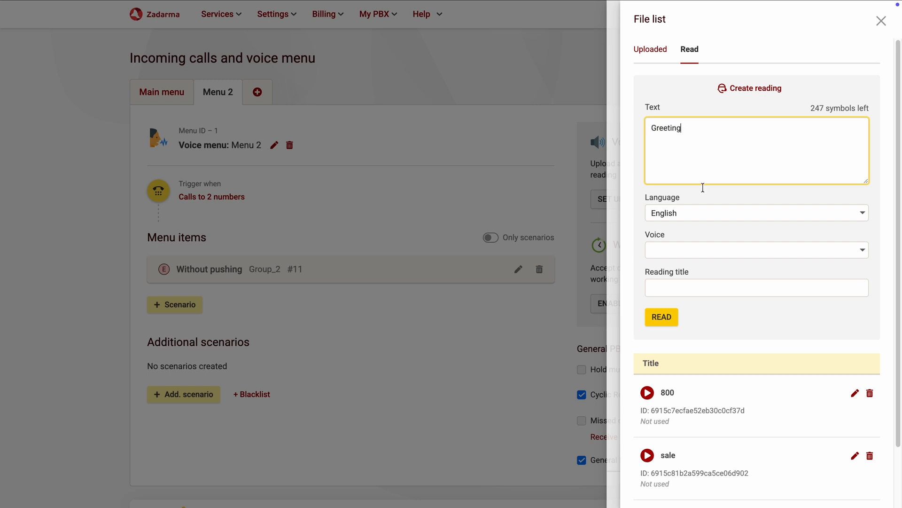
{"action": "left_click", "coordinate": [693, 251]}
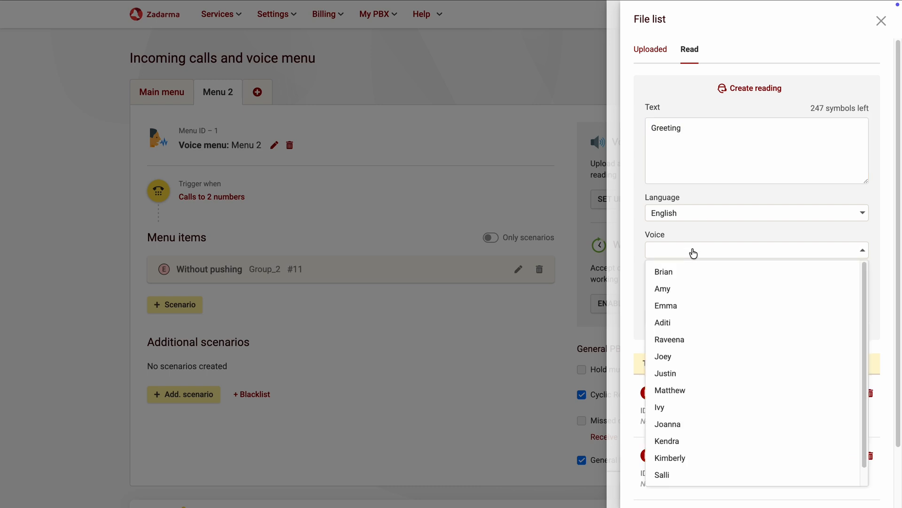
{"action": "left_click", "coordinate": [693, 289]}
{"action": "left_click", "coordinate": [691, 288]}
{"action": "type", "text": "Greeting"}
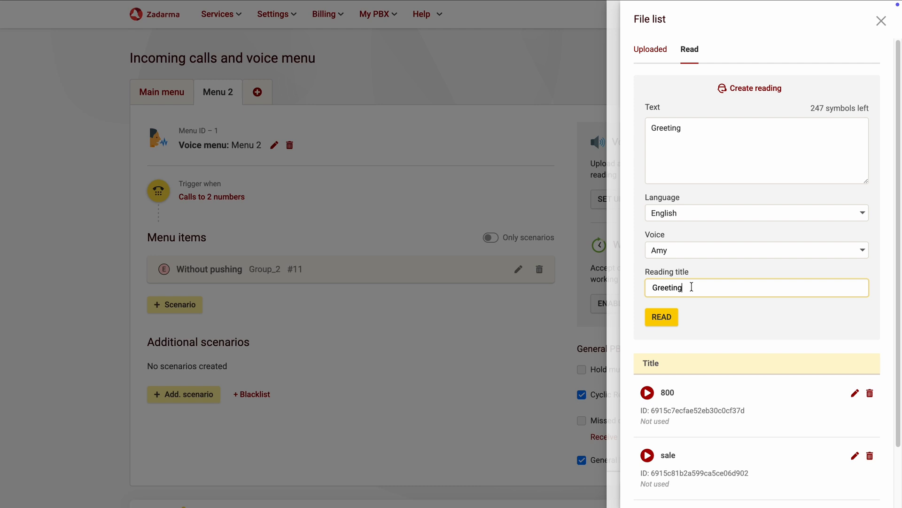
{"action": "left_click", "coordinate": [664, 319]}
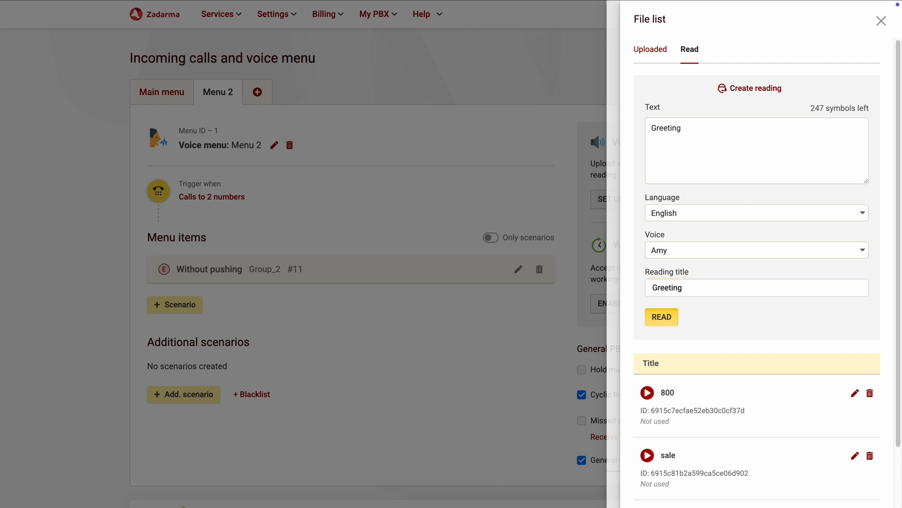
Assign the "Greeting" reading as Menu 2's greeting and save
{"action": "left_click", "coordinate": [878, 22]}
{"action": "left_click", "coordinate": [733, 100]}
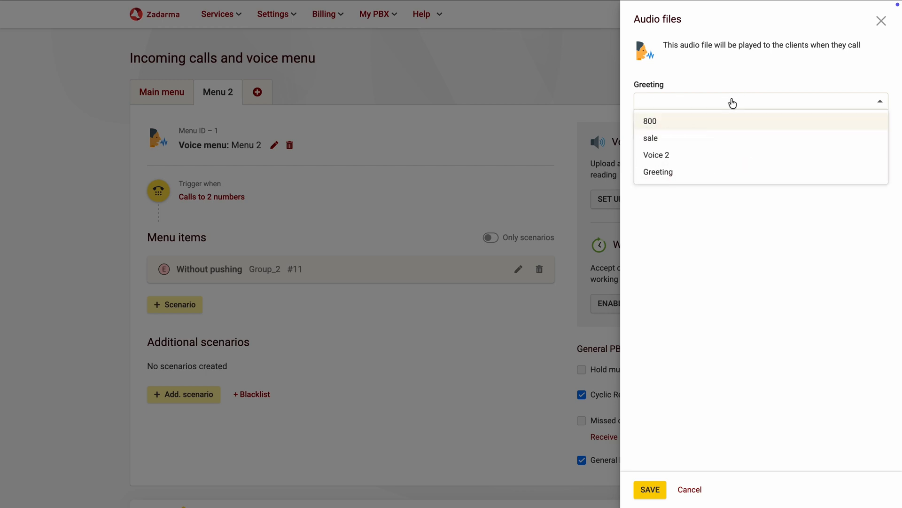
{"action": "left_click", "coordinate": [719, 172]}
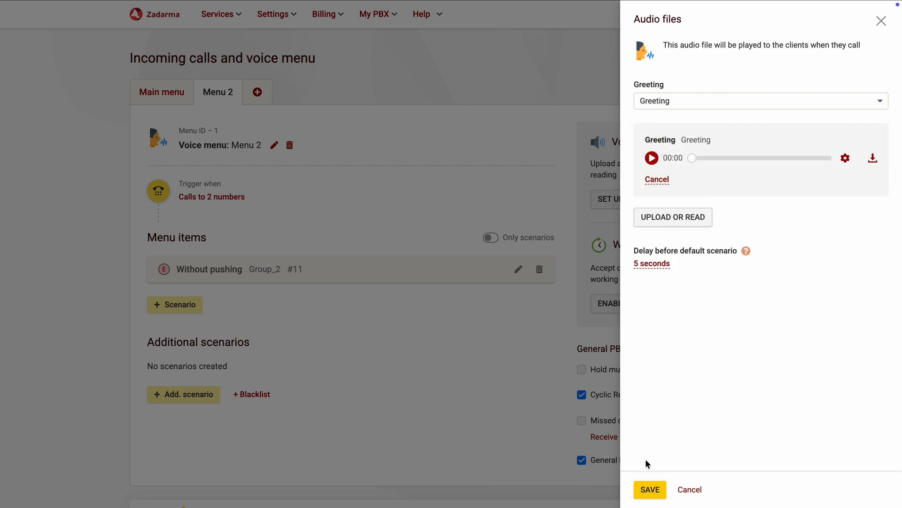
{"action": "left_click", "coordinate": [648, 490]}
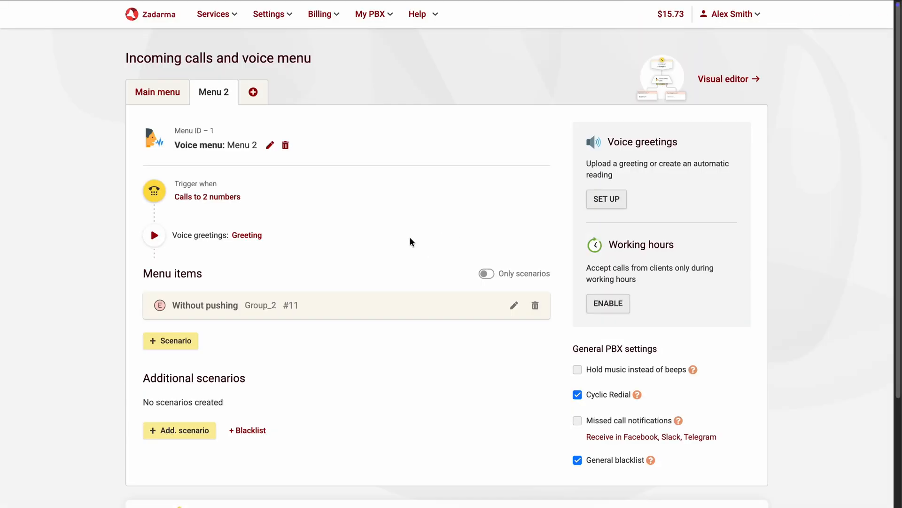
Enable working hours for Menu 2 from Monday to Friday, 08:00–17:00, with a lunch break from 12:00 to 13:00
{"action": "left_click", "coordinate": [613, 305]}
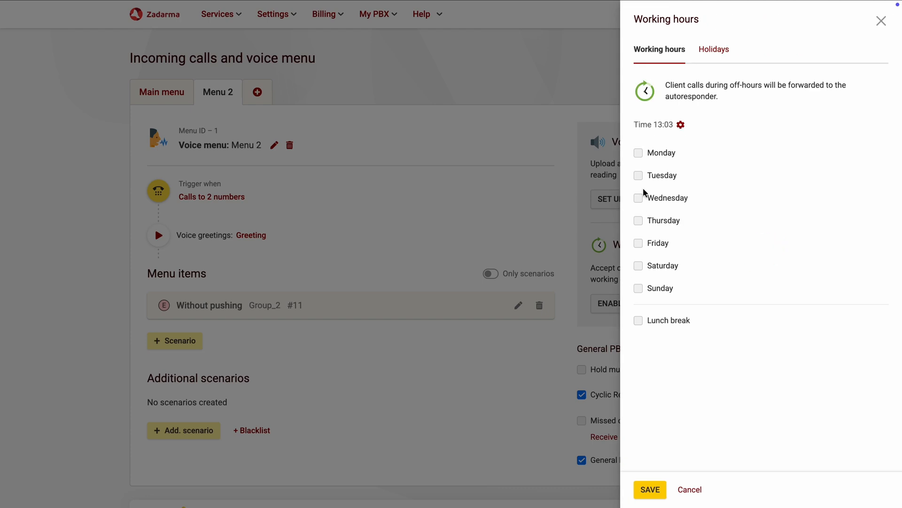
{"action": "left_click", "coordinate": [640, 153]}
{"action": "left_click", "coordinate": [638, 202]}
{"action": "left_click", "coordinate": [638, 247]}
{"action": "left_click", "coordinate": [639, 293]}
{"action": "left_click", "coordinate": [638, 340]}
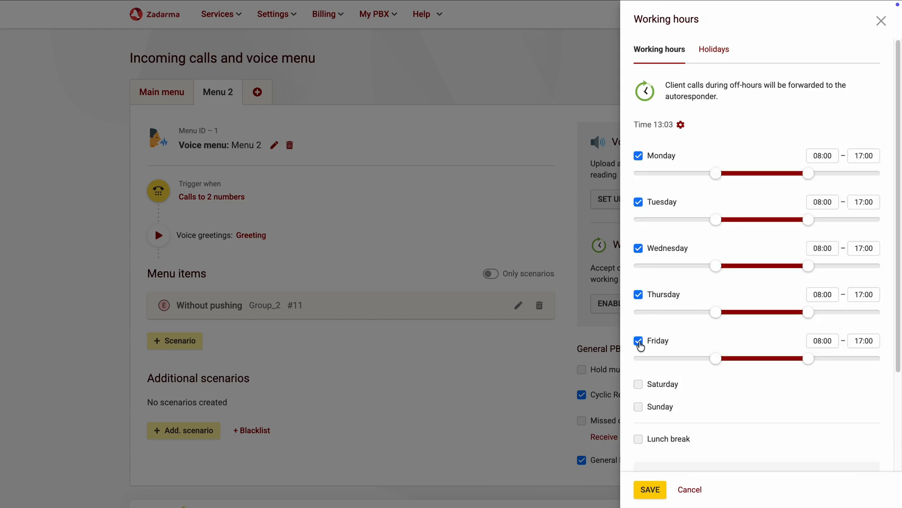
{"action": "scroll", "coordinate": [638, 346], "scroll_direction": "down", "scroll_amount": 3}
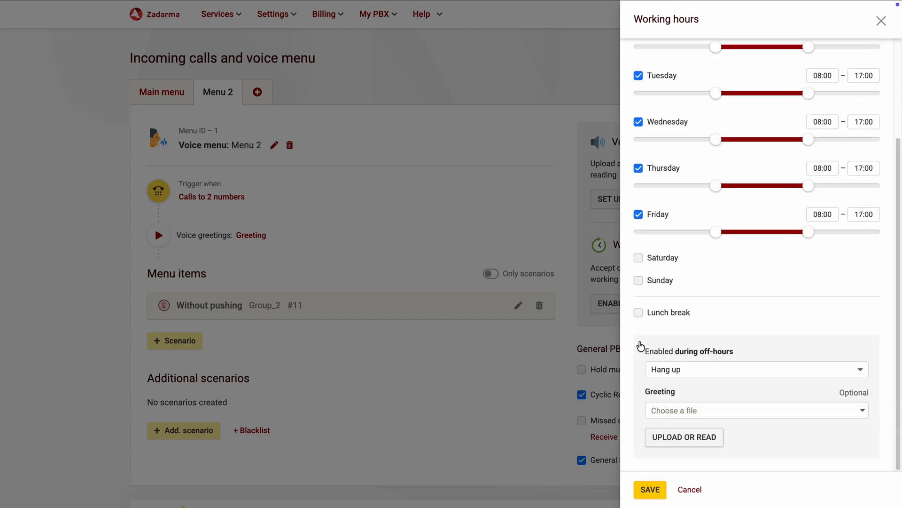
{"action": "left_click", "coordinate": [639, 313]}
{"action": "scroll", "coordinate": [646, 348], "scroll_direction": "down", "scroll_amount": 1}
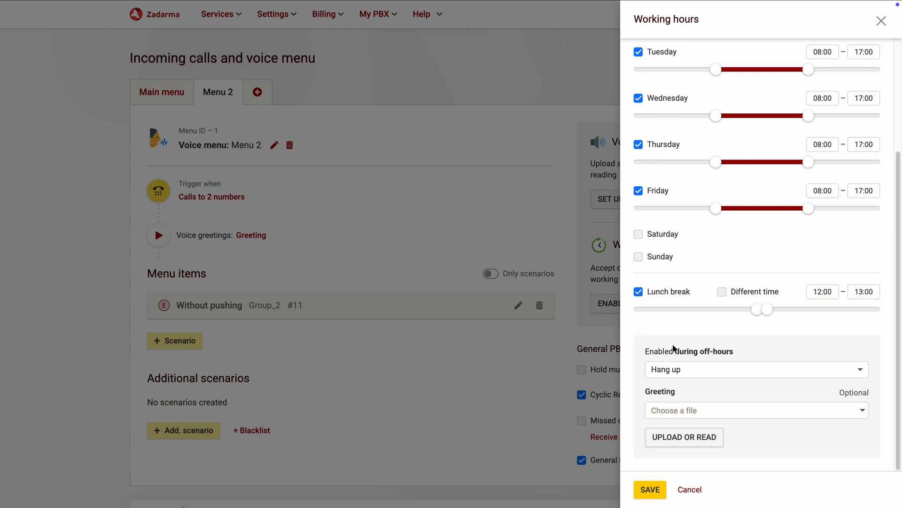
Route off-hours calls to voicemail with the recording uploaded to the cloud, and save the working hours
{"action": "left_click", "coordinate": [682, 369]}
{"action": "left_click", "coordinate": [682, 298]}
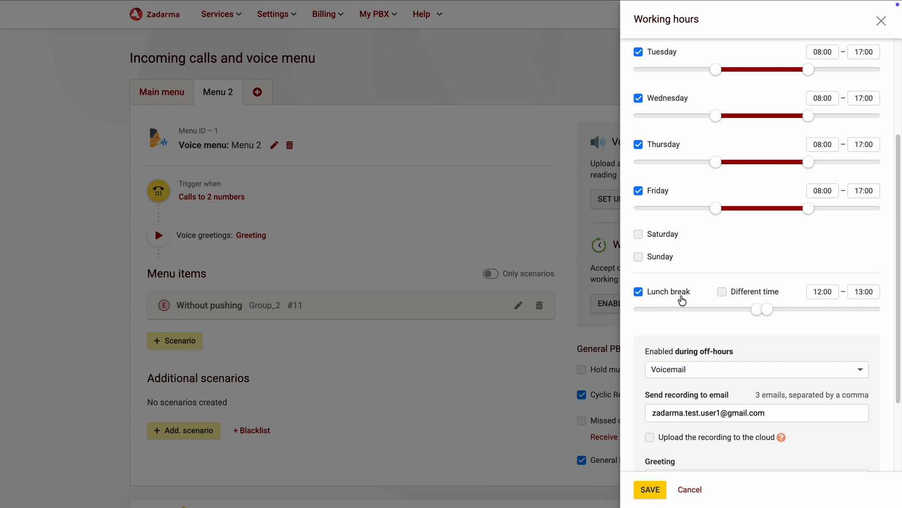
{"action": "scroll", "coordinate": [681, 299], "scroll_direction": "down", "scroll_amount": 2}
{"action": "scroll", "coordinate": [685, 336], "scroll_direction": "down", "scroll_amount": 1}
{"action": "left_click", "coordinate": [650, 280]}
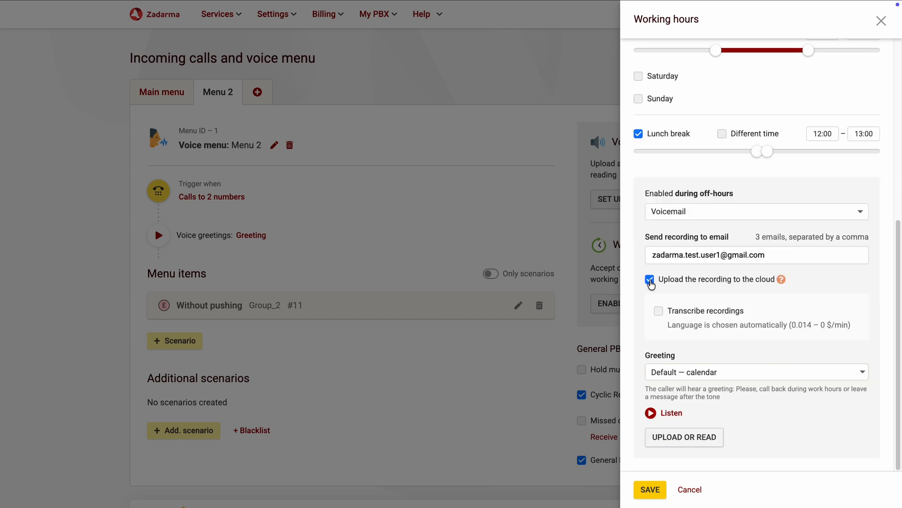
{"action": "left_click", "coordinate": [647, 489]}
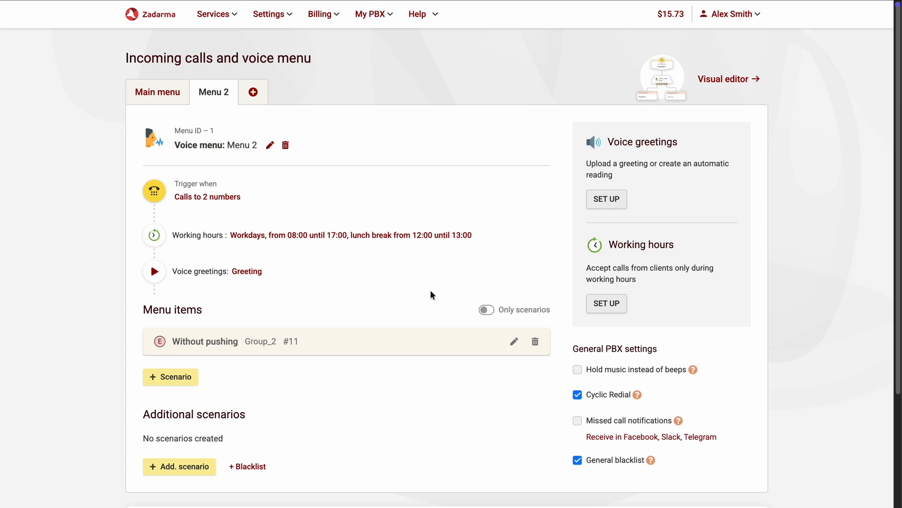
Set the calling duration of the Group_2 scenario to 1 minute
{"action": "left_click", "coordinate": [514, 341]}
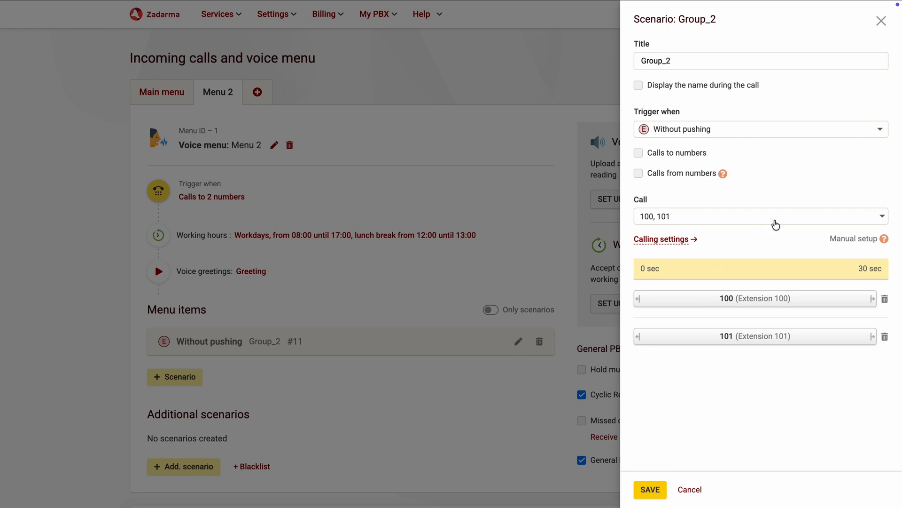
{"action": "left_click", "coordinate": [687, 240]}
{"action": "left_click", "coordinate": [711, 190]}
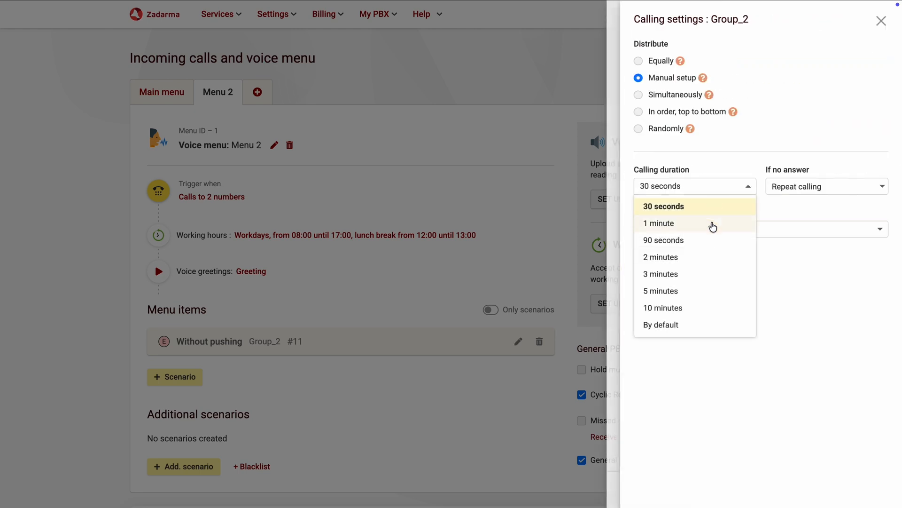
{"action": "left_click", "coordinate": [713, 226]}
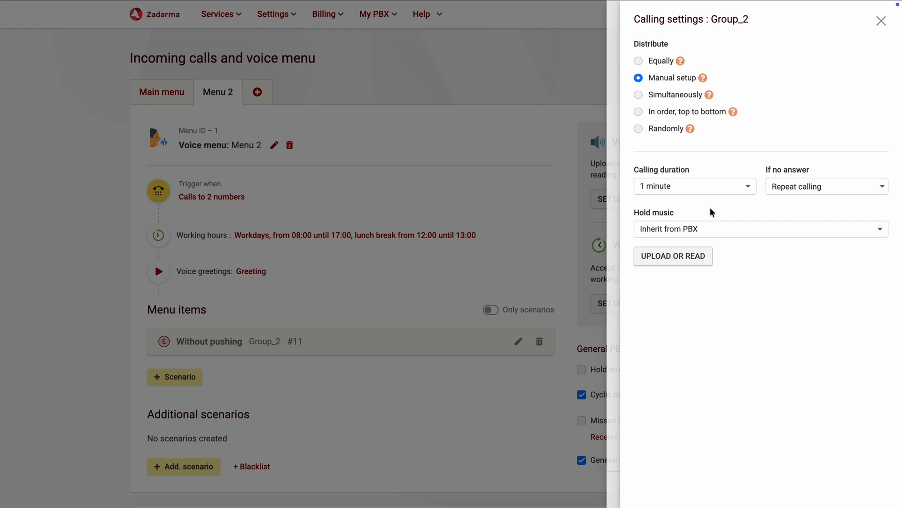
{"action": "left_click", "coordinate": [881, 21]}
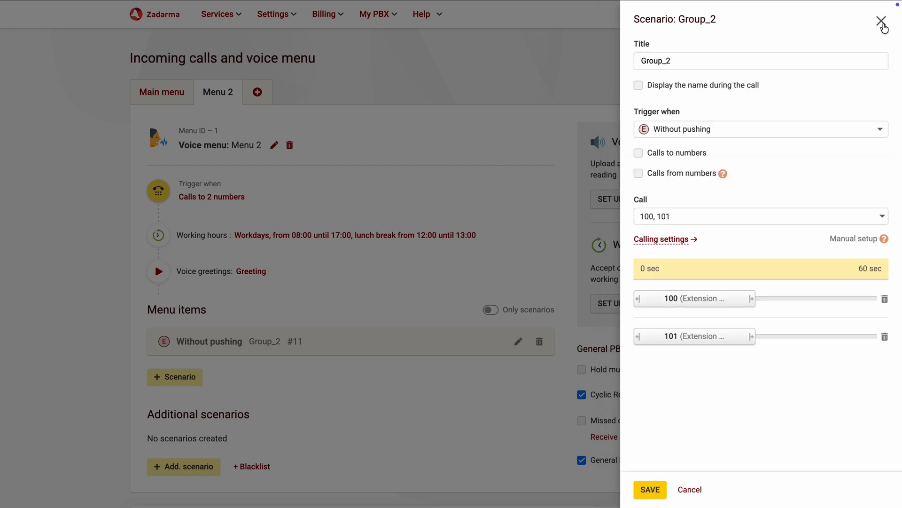
Add extensions 102 and 103 to the Group_2 scenario's called extensions and save
{"action": "left_click", "coordinate": [748, 222]}
{"action": "left_click", "coordinate": [705, 442]}
{"action": "scroll", "coordinate": [705, 440], "scroll_direction": "down", "scroll_amount": 1}
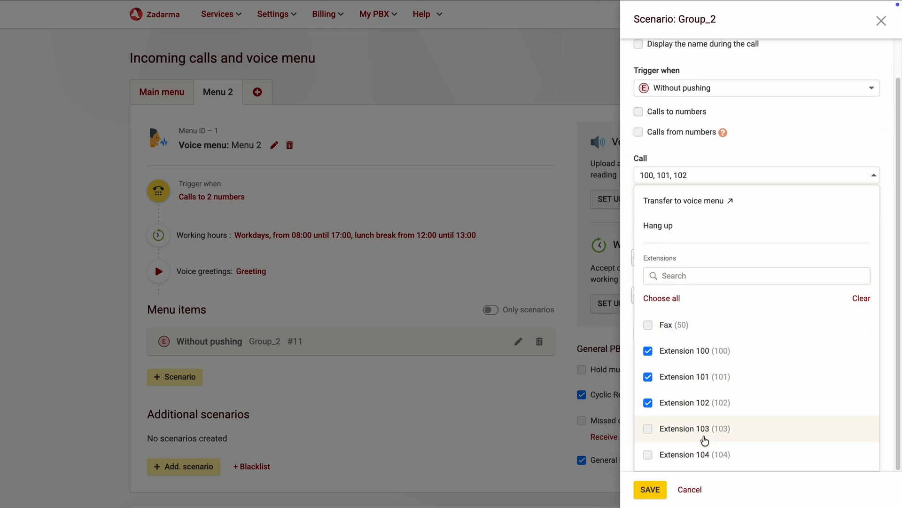
{"action": "left_click", "coordinate": [705, 440]}
{"action": "left_click", "coordinate": [650, 490]}
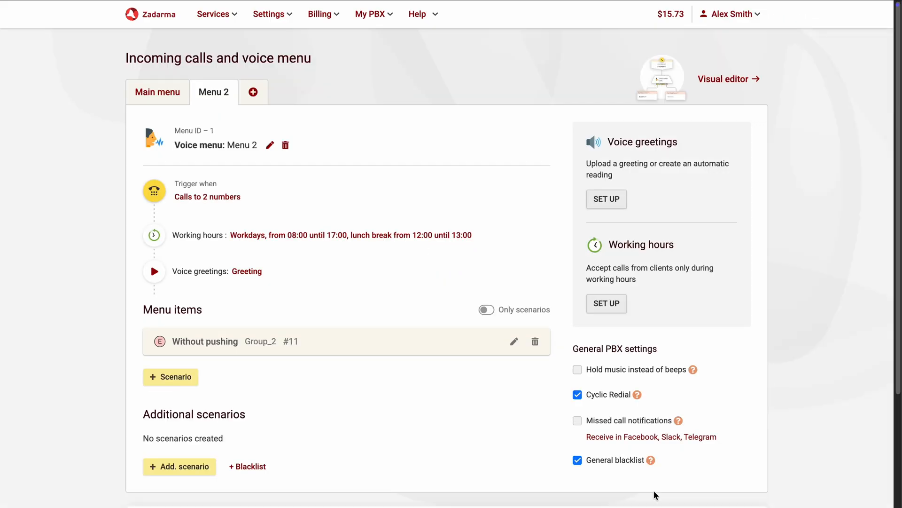
Make extensions 102 and 103 in Group_2 ring only during the second half of the 60-second calling time, and save
{"action": "left_click", "coordinate": [514, 341]}
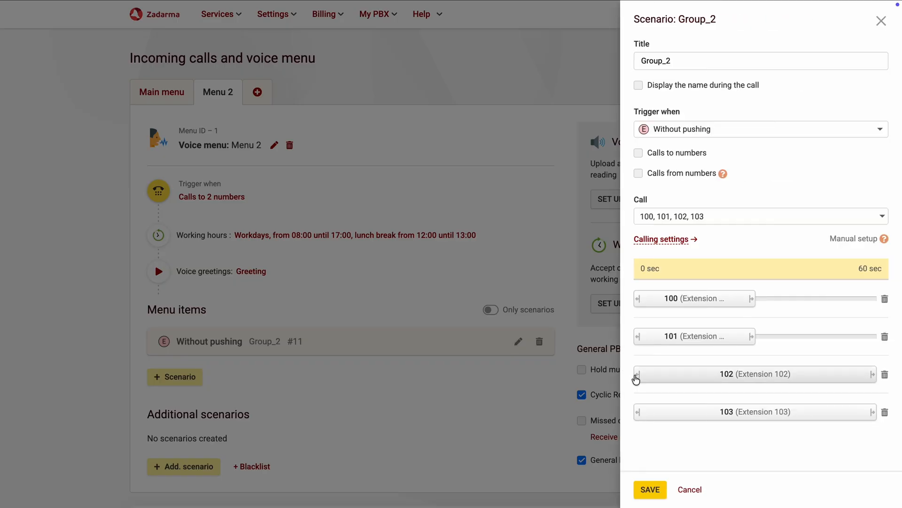
{"action": "left_click_drag", "start_coordinate": [636, 377], "coordinate": [757, 375]}
{"action": "left_click_drag", "start_coordinate": [638, 412], "coordinate": [757, 410]}
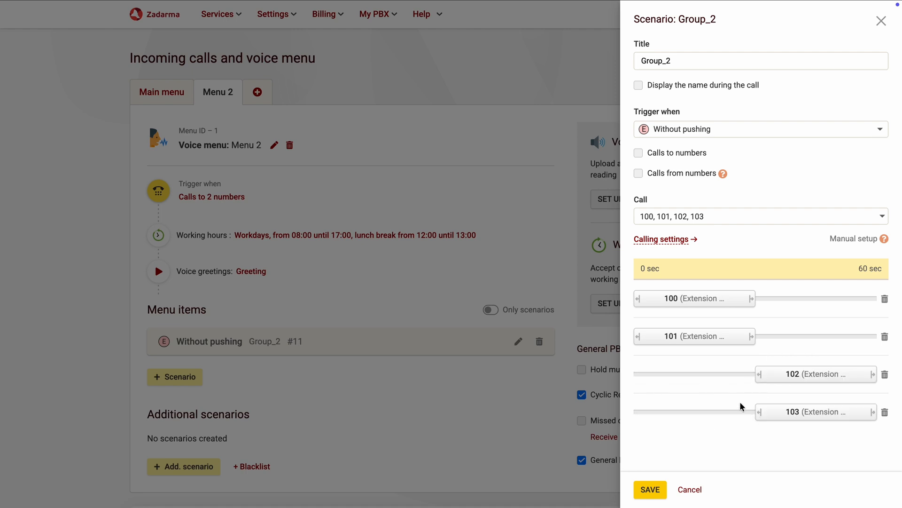
{"action": "left_click", "coordinate": [663, 486]}
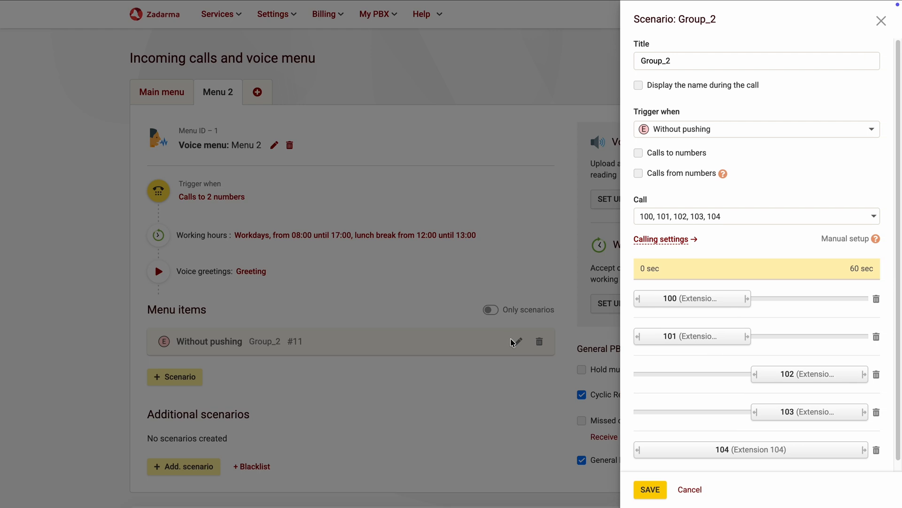
Delay extension 104 in Group_2 to about the last 10 seconds of the 60-second calling time, and save
{"action": "scroll", "coordinate": [741, 375], "scroll_direction": "down", "scroll_amount": 1}
{"action": "left_click_drag", "start_coordinate": [635, 439], "coordinate": [860, 444]}
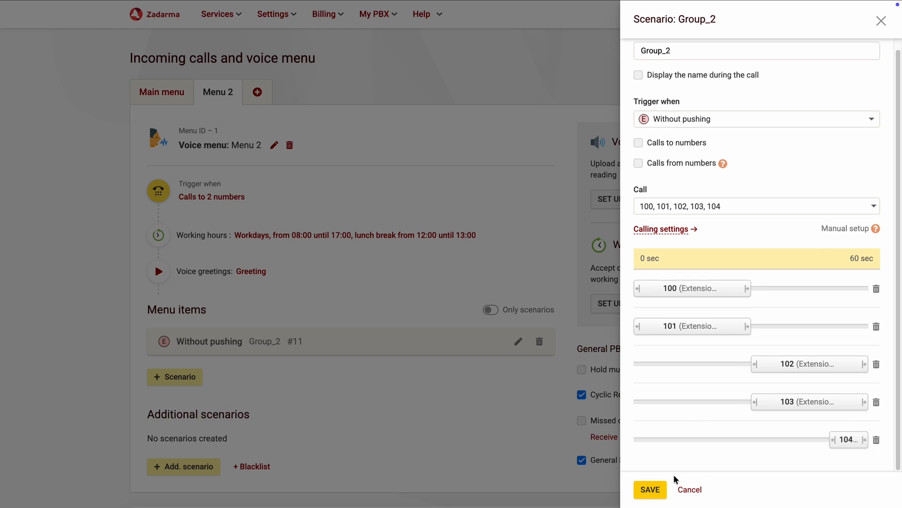
{"action": "left_click", "coordinate": [654, 488]}
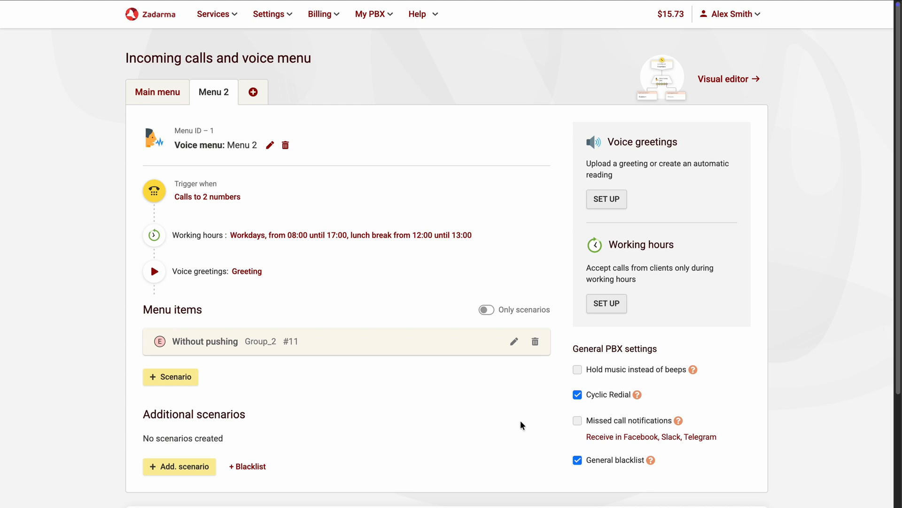
Forward extension 104's calls to voicemail on no response or unavailable, enter the recipient's e-mail with the default greeting, and save
{"action": "left_click", "coordinate": [371, 15]}
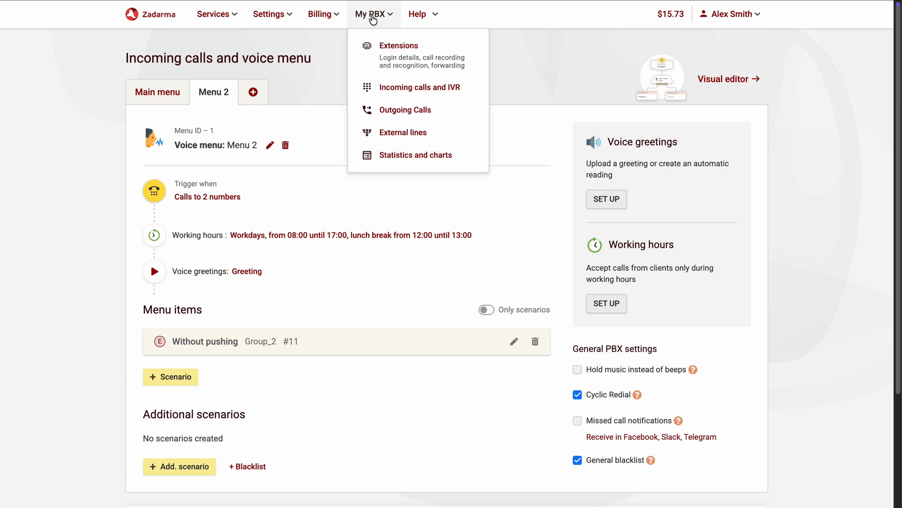
{"action": "left_click", "coordinate": [403, 60]}
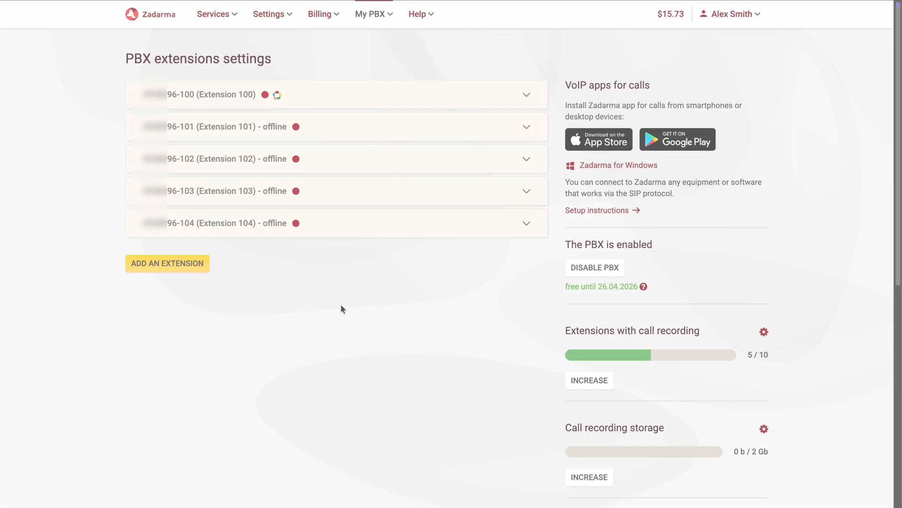
{"action": "left_click", "coordinate": [341, 222]}
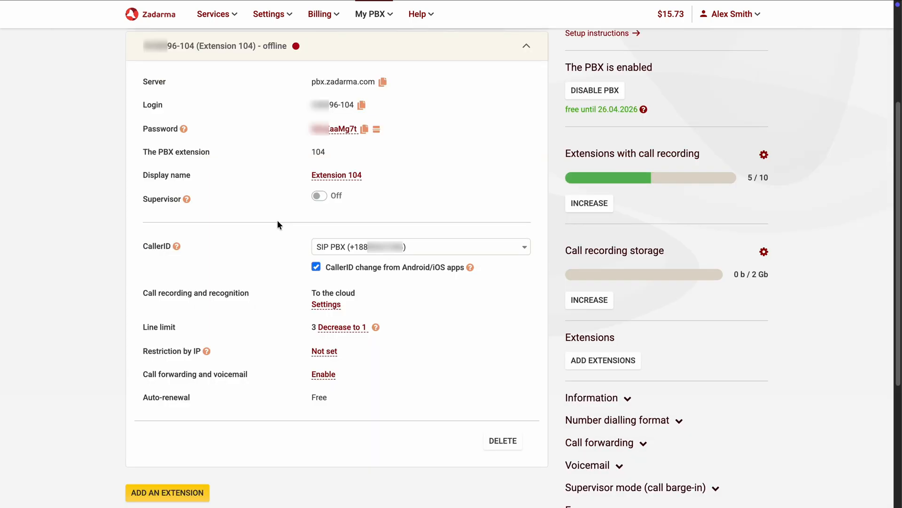
{"action": "left_click", "coordinate": [324, 374]}
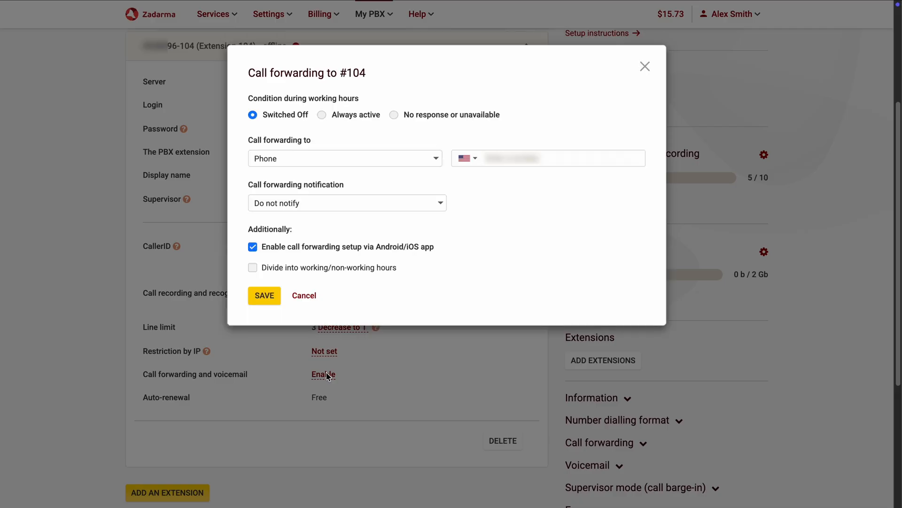
{"action": "left_click", "coordinate": [450, 117]}
{"action": "left_click", "coordinate": [427, 162]}
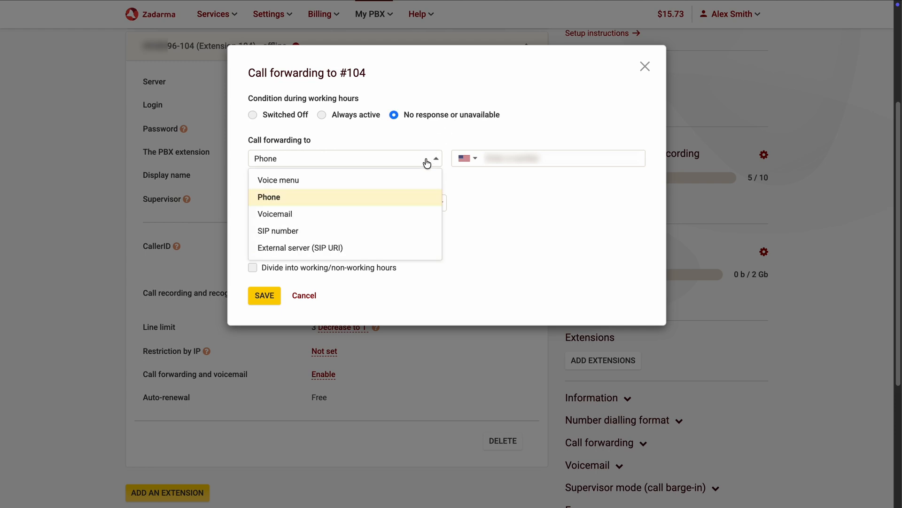
{"action": "left_click", "coordinate": [391, 214]}
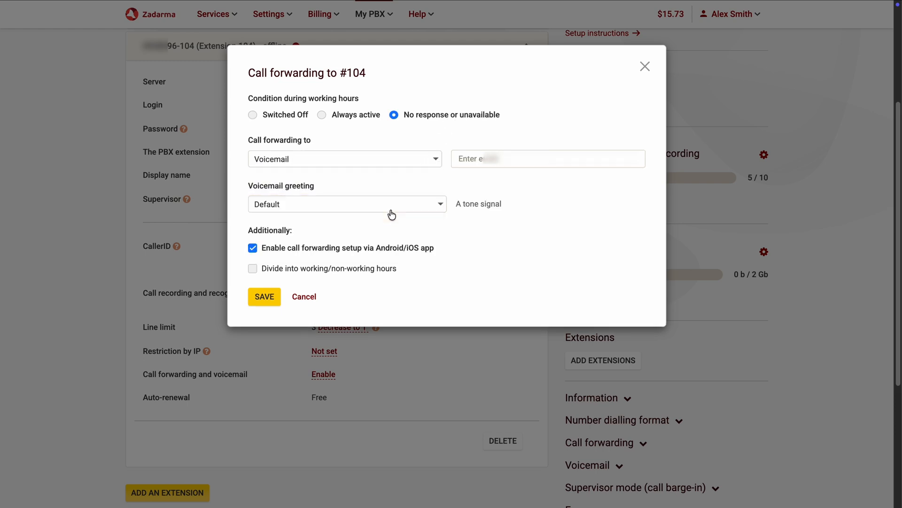
{"action": "left_click", "coordinate": [484, 160]}
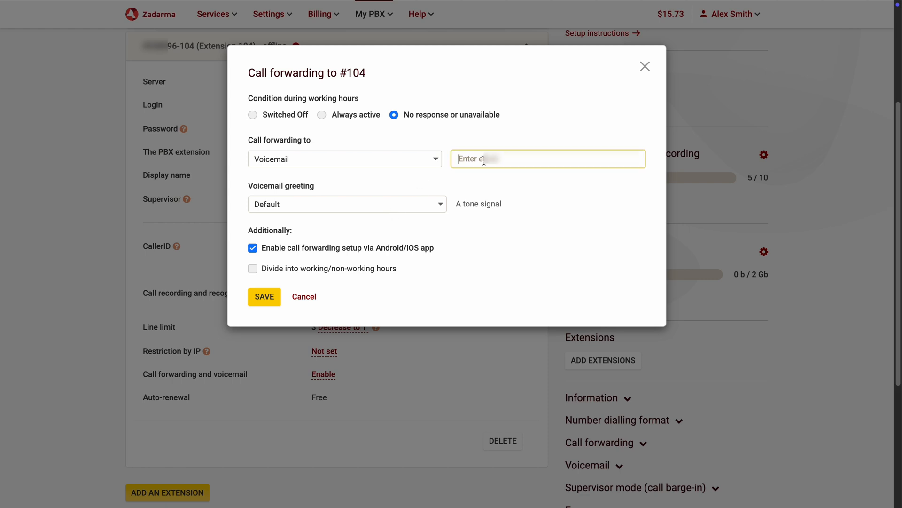
{"action": "key", "text": "ctrl+v"}
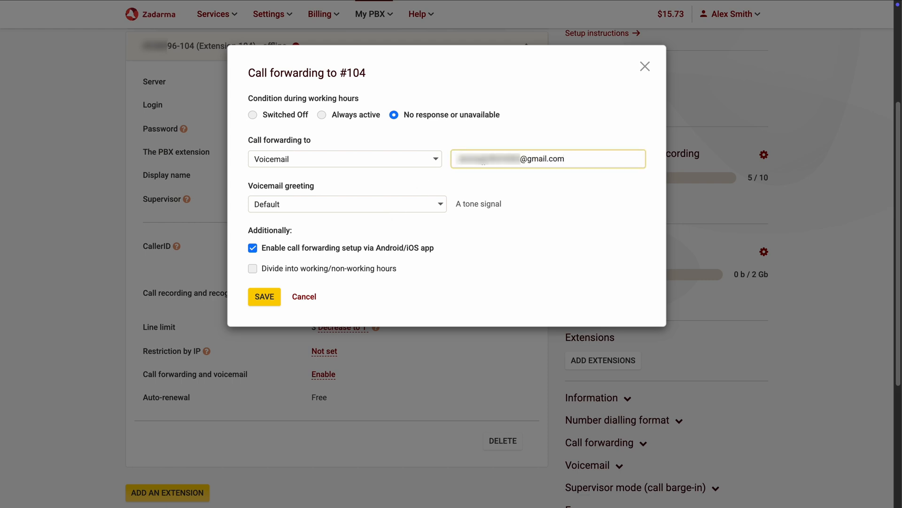
{"action": "left_click", "coordinate": [266, 296]}
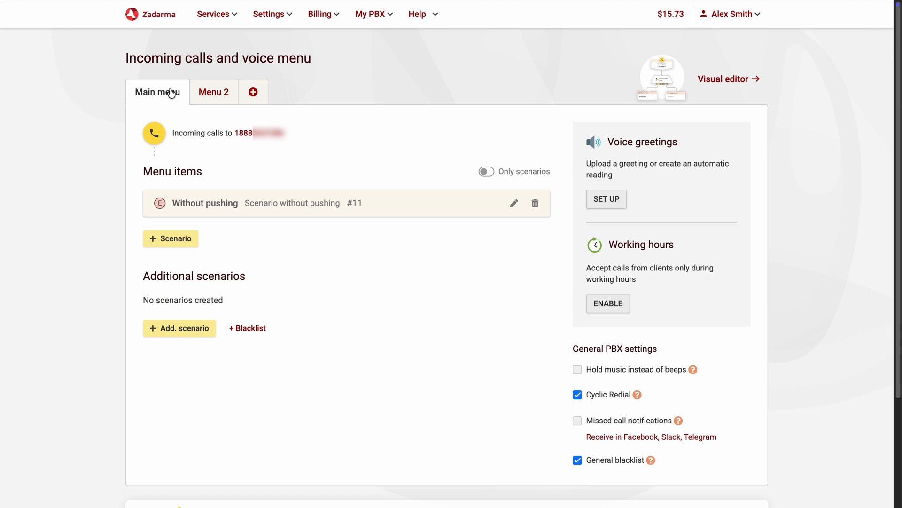
Set the Main menu's voice greeting to the audio file 800 and save
{"action": "left_click", "coordinate": [599, 199]}
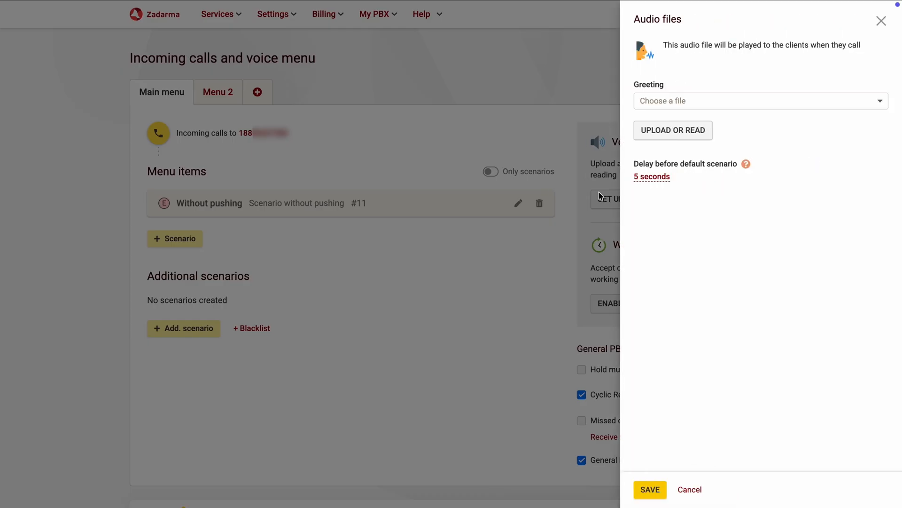
{"action": "left_click", "coordinate": [669, 102]}
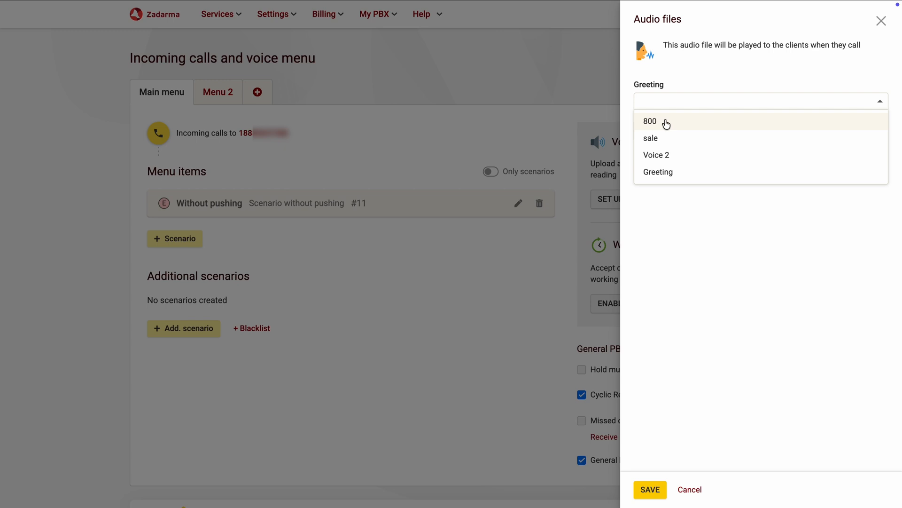
{"action": "left_click", "coordinate": [665, 121]}
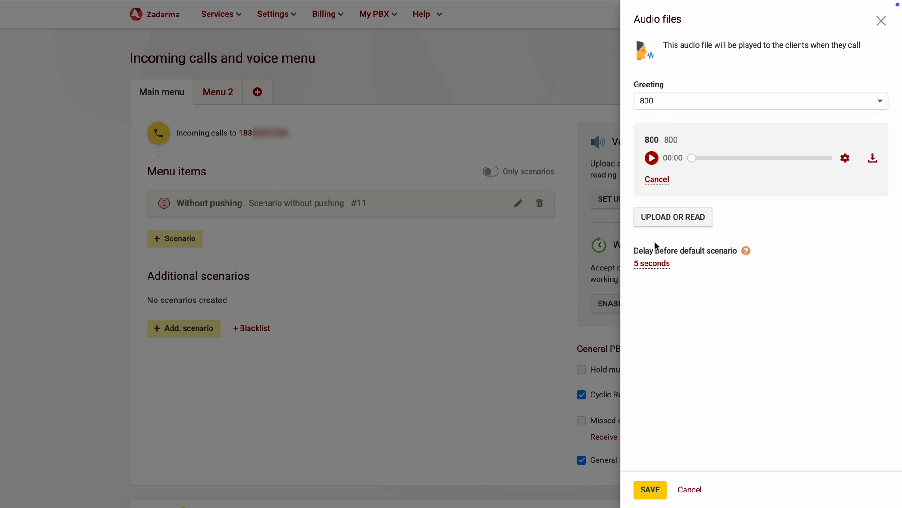
{"action": "left_click", "coordinate": [651, 493]}
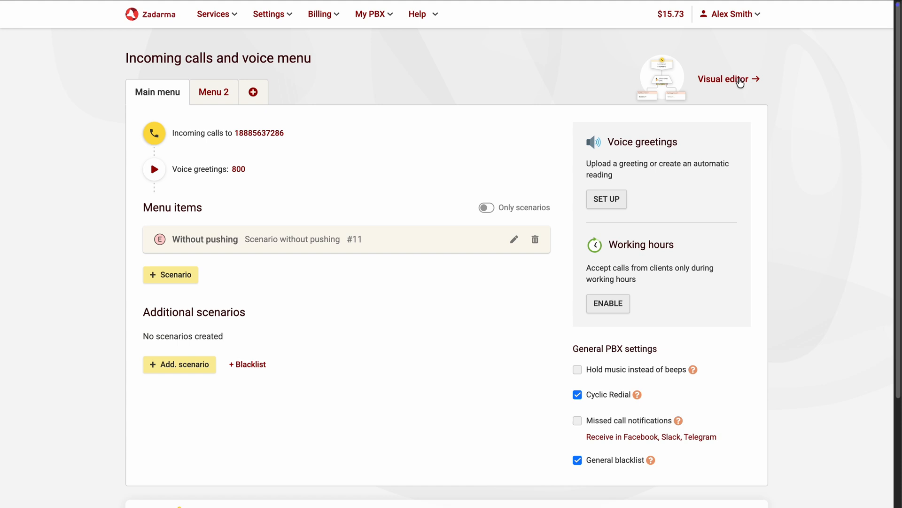
Open the visual editor for the call flow and add digits 1 and 2 as Main menu items
{"action": "left_click", "coordinate": [738, 83]}
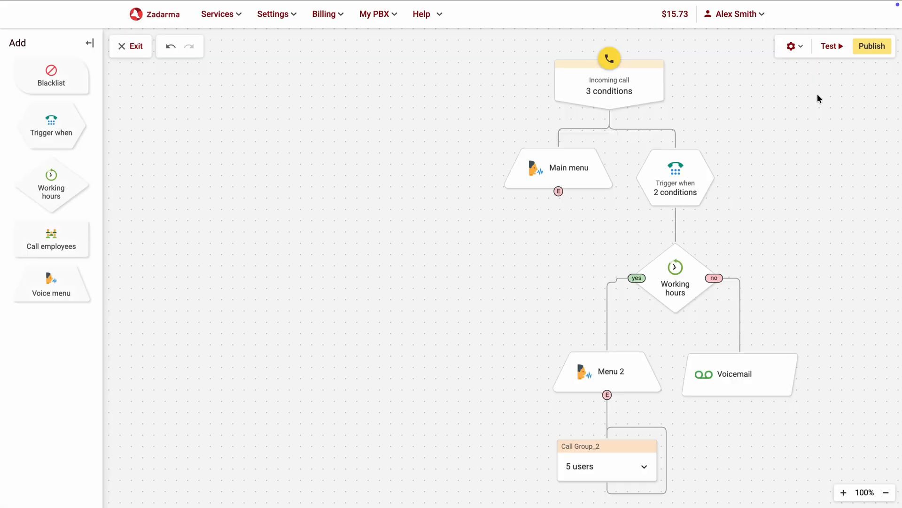
{"action": "left_click", "coordinate": [560, 174]}
{"action": "left_click", "coordinate": [707, 154]}
{"action": "left_click", "coordinate": [763, 154]}
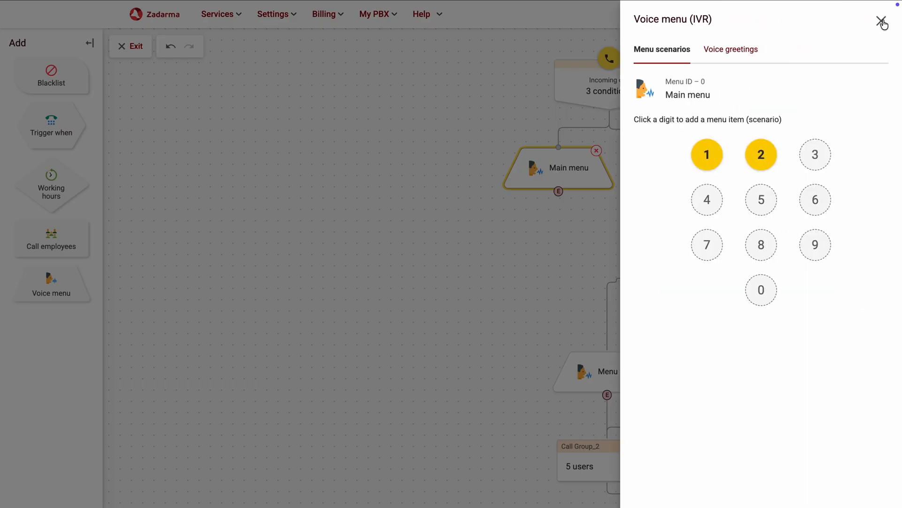
{"action": "left_click", "coordinate": [881, 20]}
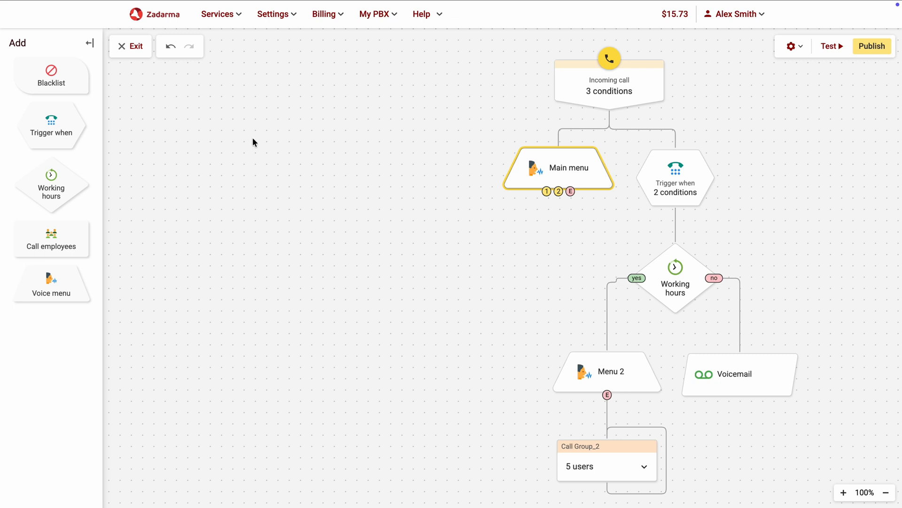
Add two Call employees blocks, title the first one English and assign extensions 100 and 101 to it
{"action": "left_click_drag", "start_coordinate": [51, 237], "coordinate": [376, 161]}
{"action": "left_click_drag", "start_coordinate": [56, 243], "coordinate": [407, 251]}
{"action": "left_click", "coordinate": [408, 157]}
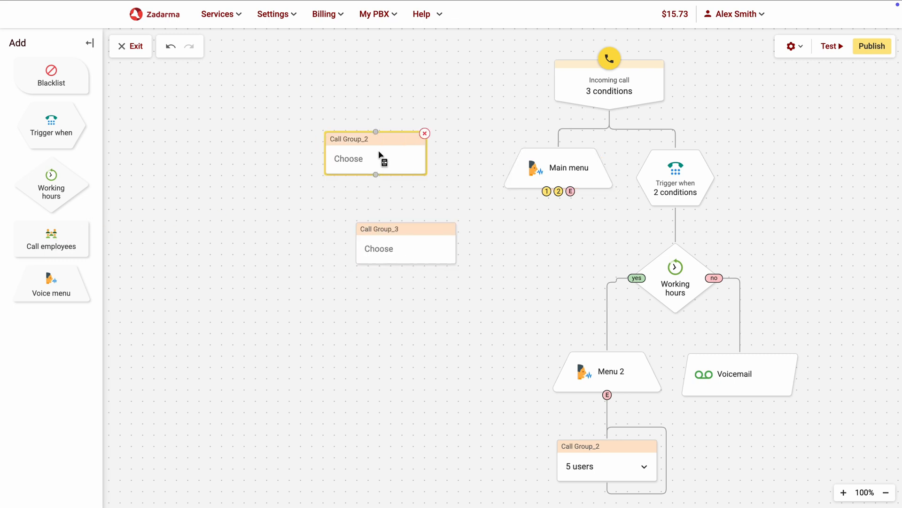
{"action": "left_click", "coordinate": [841, 130]}
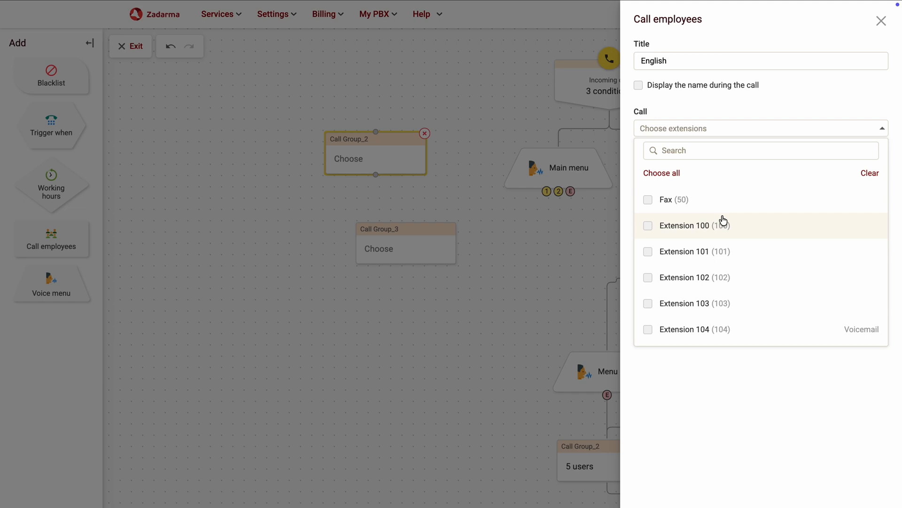
{"action": "left_click", "coordinate": [721, 223]}
{"action": "left_click", "coordinate": [705, 250]}
{"action": "left_click", "coordinate": [882, 21]}
Title the second Call employees block Spanish and assign extensions 102 and 103 to it
{"action": "left_click", "coordinate": [407, 249]}
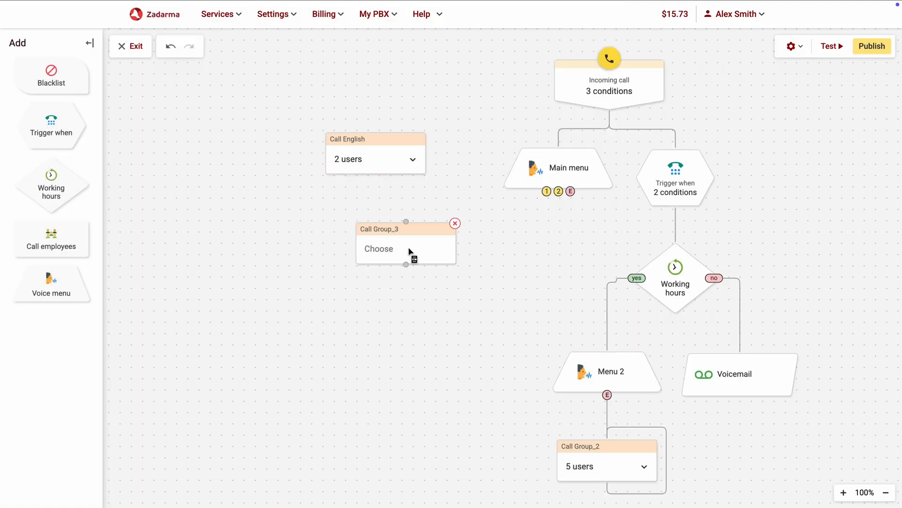
{"action": "triple_click", "coordinate": [630, 60]}
{"action": "type", "text": "Spanish"}
{"action": "left_click", "coordinate": [675, 130]}
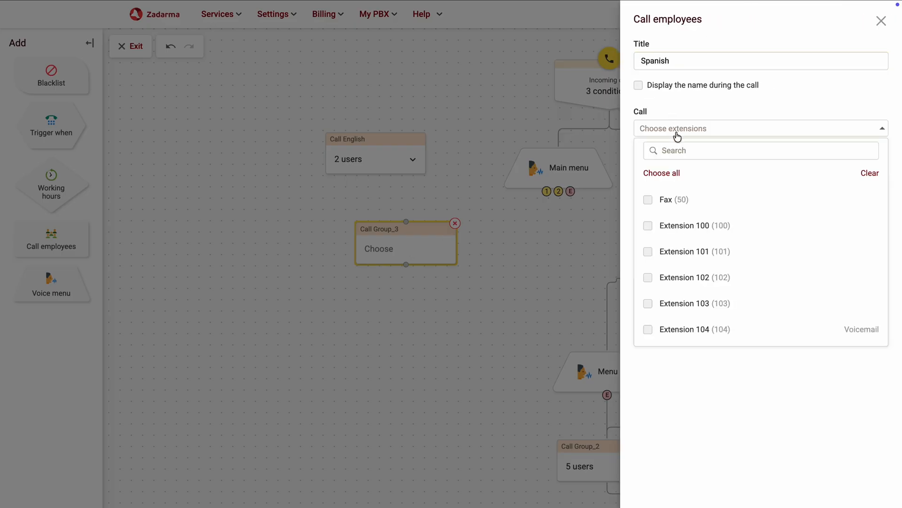
{"action": "left_click", "coordinate": [707, 276]}
{"action": "left_click", "coordinate": [709, 303]}
{"action": "left_click", "coordinate": [826, 87]}
{"action": "left_click", "coordinate": [881, 20]}
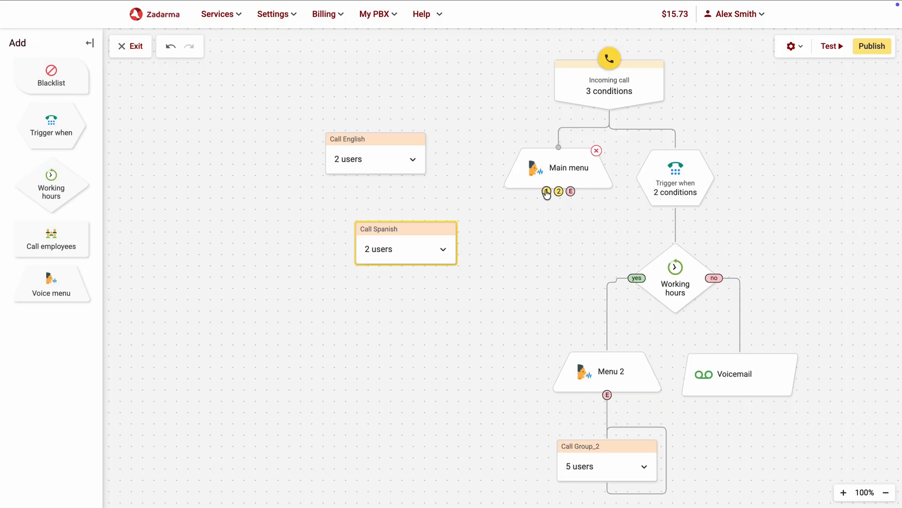
Connect Main menu digit 1 to the English group and digit 2 to the Spanish group, and add digit 3 to the menu
{"action": "left_click_drag", "start_coordinate": [546, 191], "coordinate": [347, 269]}
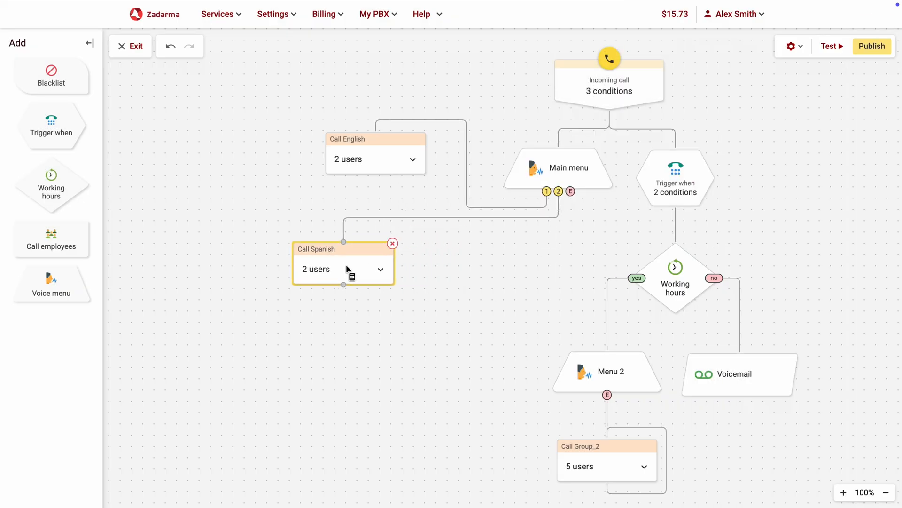
{"action": "left_click", "coordinate": [585, 176]}
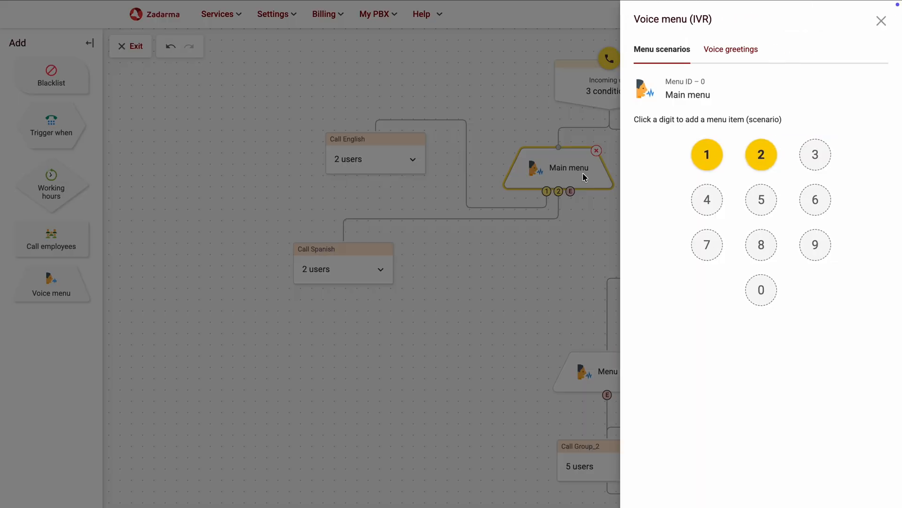
{"action": "left_click", "coordinate": [825, 156]}
{"action": "left_click", "coordinate": [555, 225]}
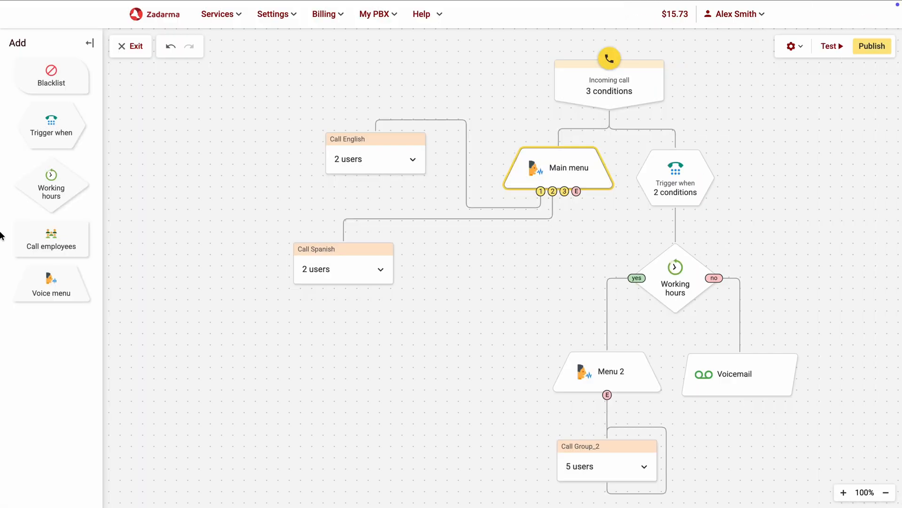
Add a new voice menu block with the greeting sale and connect Main menu digit 3 to it
{"action": "left_click_drag", "start_coordinate": [43, 274], "coordinate": [501, 302]}
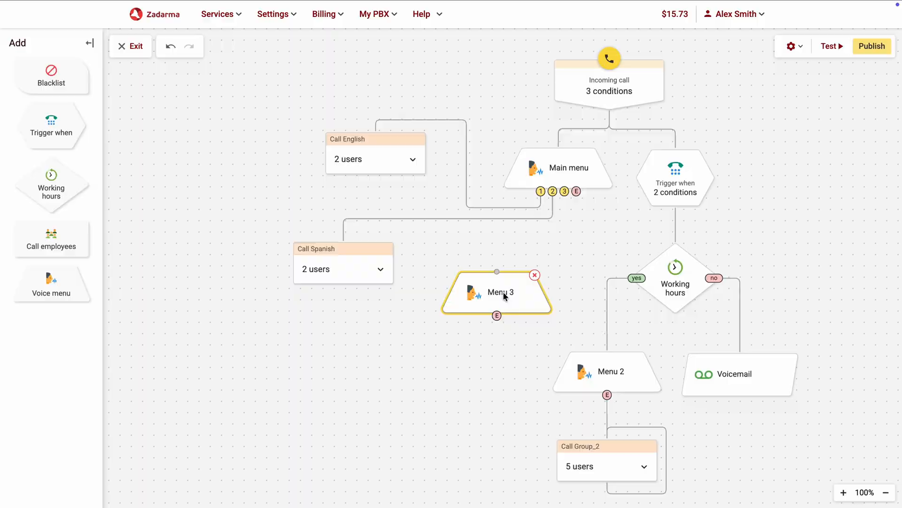
{"action": "left_click", "coordinate": [509, 295]}
{"action": "left_click", "coordinate": [744, 49]}
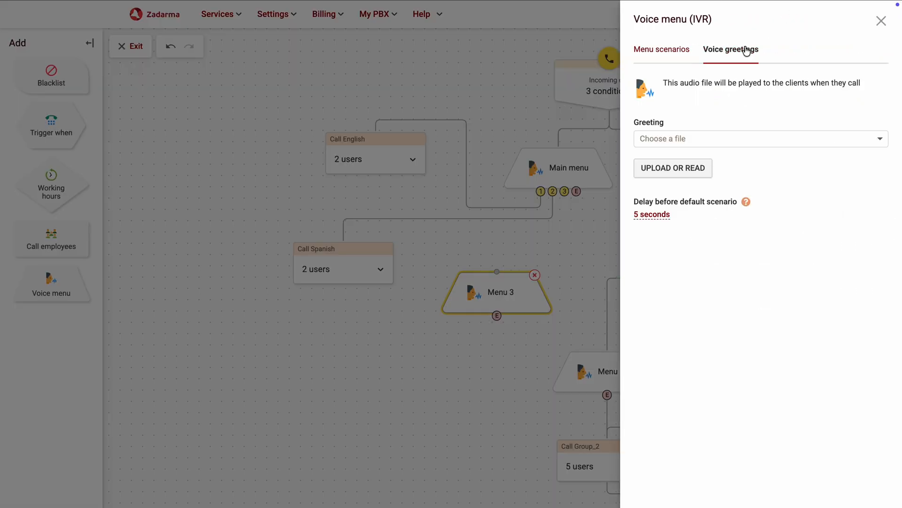
{"action": "left_click", "coordinate": [759, 142]}
{"action": "left_click", "coordinate": [710, 176]}
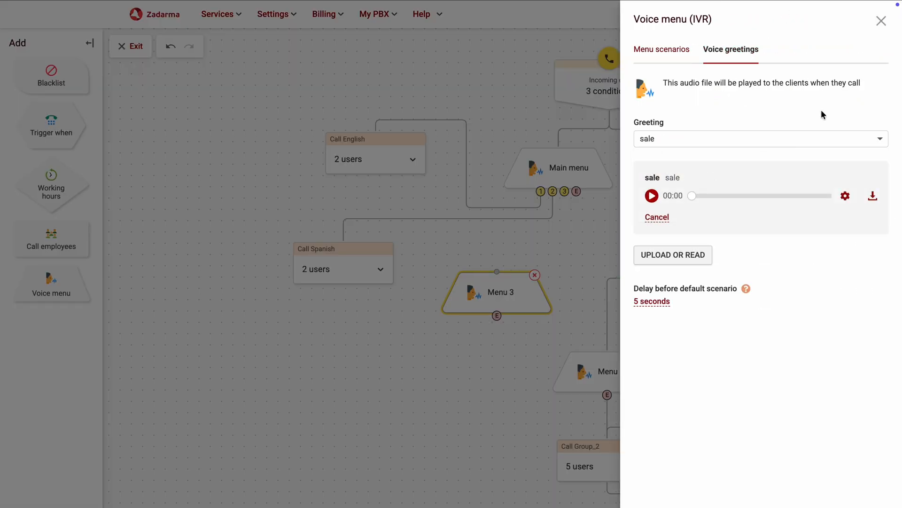
{"action": "left_click", "coordinate": [881, 21]}
{"action": "left_click_drag", "start_coordinate": [564, 191], "coordinate": [506, 272]}
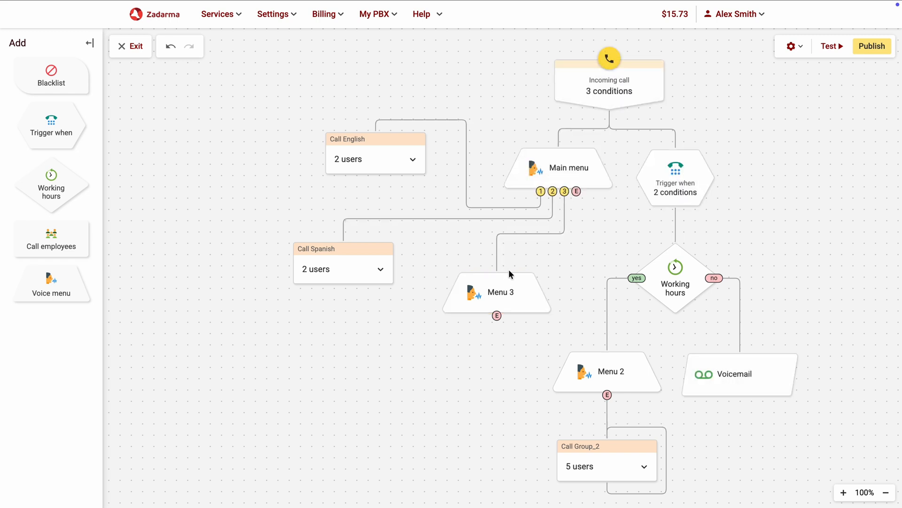
Test the call flow configuration, publish it and exit the visual editor
{"action": "left_click", "coordinate": [829, 48]}
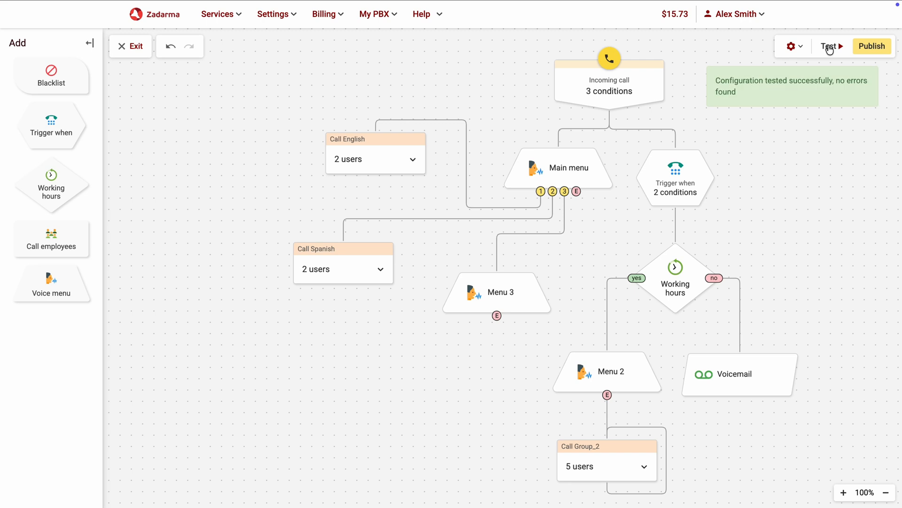
{"action": "left_click", "coordinate": [867, 46]}
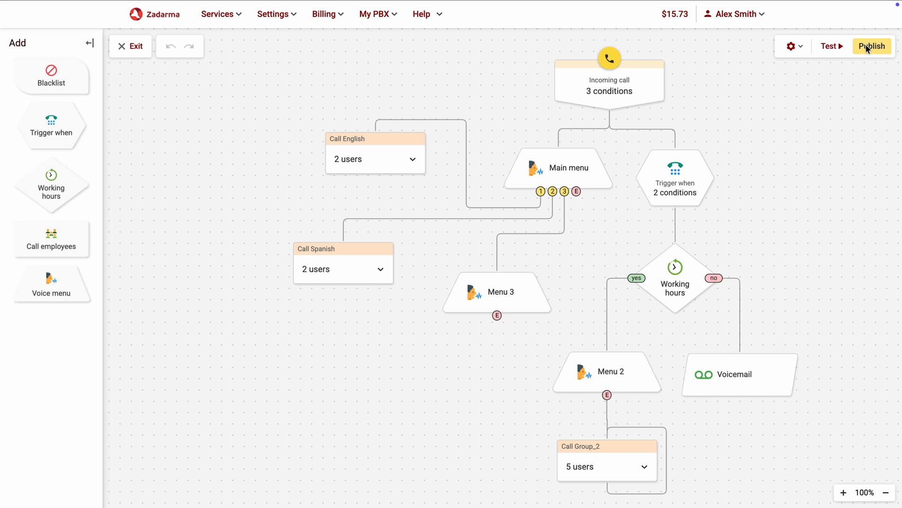
{"action": "left_click", "coordinate": [126, 47]}
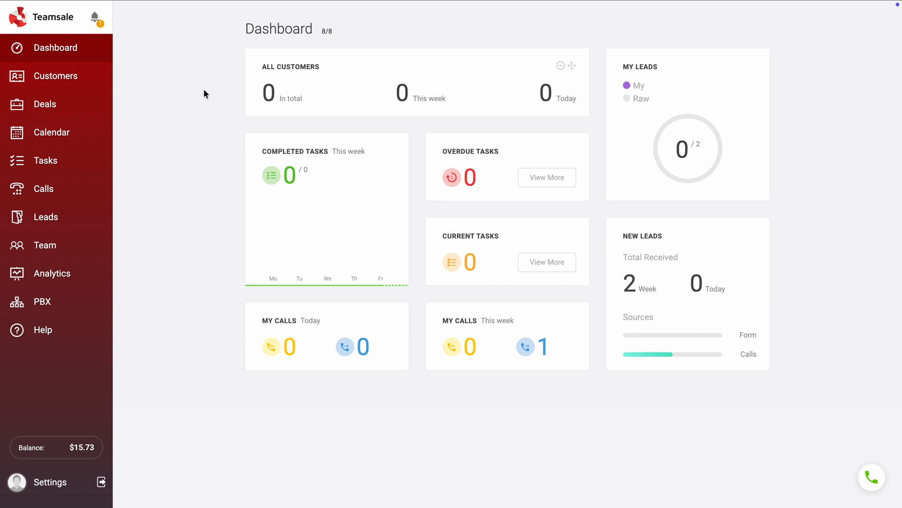
In the Teamsale CRM, create the company customer Zadarma support as a Partner with 250 – 500 employees, country United States, and contact details
{"action": "left_click", "coordinate": [63, 83]}
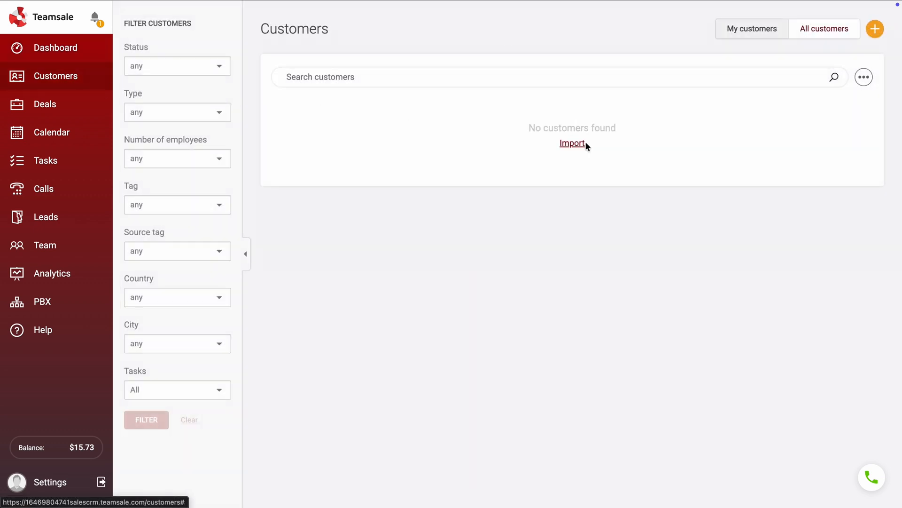
{"action": "left_click", "coordinate": [874, 30]}
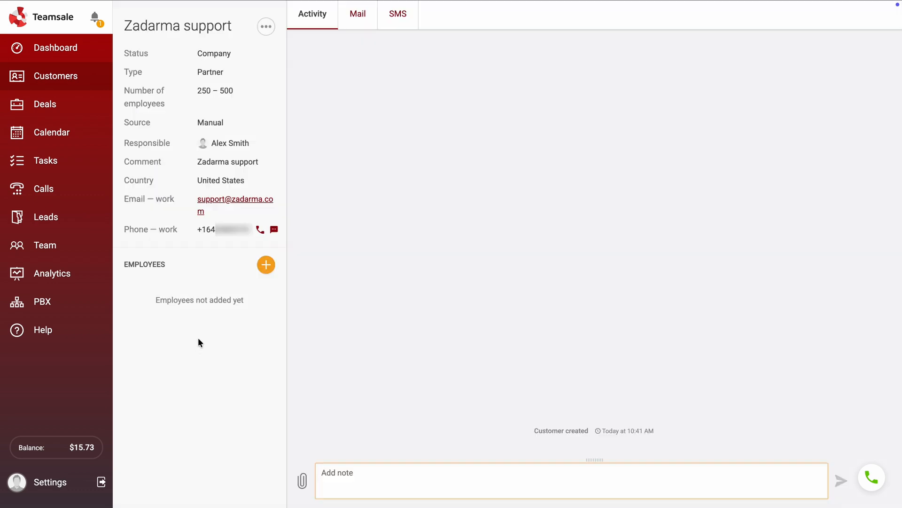
Look through the Zadarma support customer's mail, SMS and activity views
{"action": "left_click", "coordinate": [357, 17]}
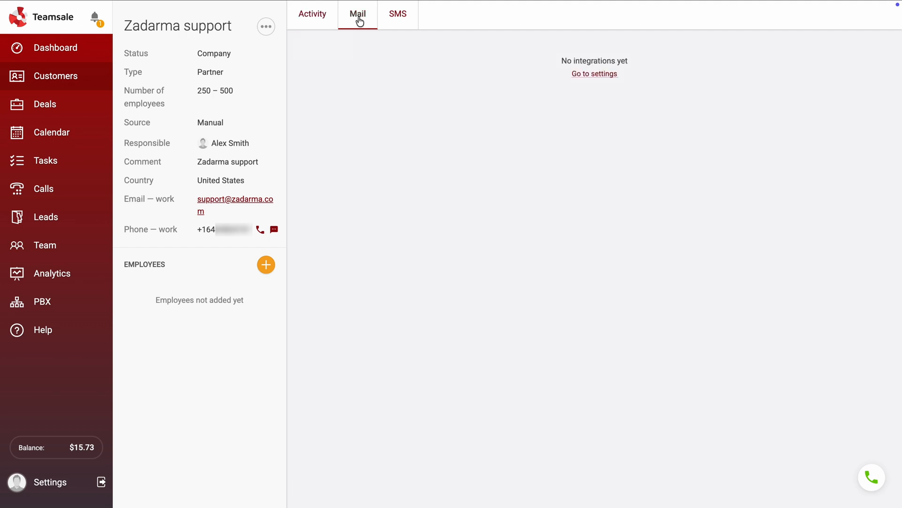
{"action": "left_click", "coordinate": [402, 18]}
{"action": "left_click", "coordinate": [312, 15]}
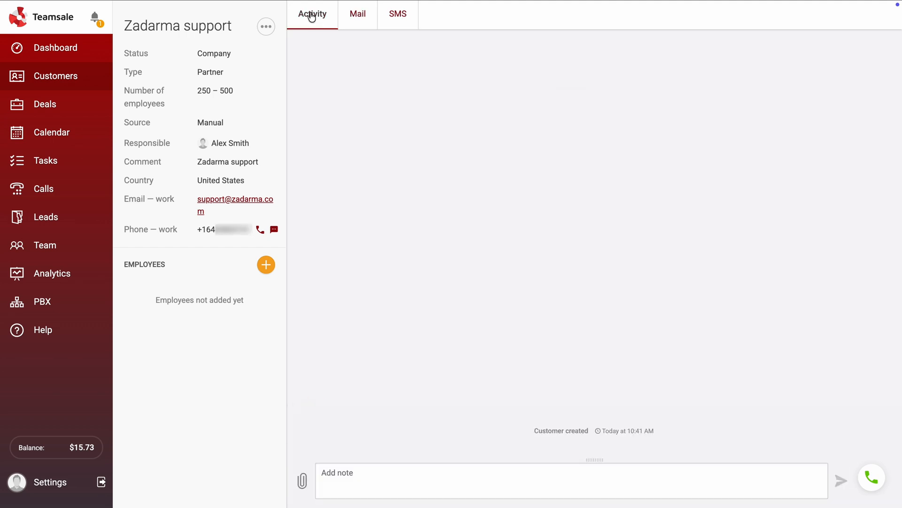
Create a deal titled Deal #1 for the Zadarma support customer with a budget of 500, choose its currency and save it
{"action": "left_click", "coordinate": [266, 26]}
{"action": "left_click", "coordinate": [241, 76]}
{"action": "type", "text": "Deal #"}
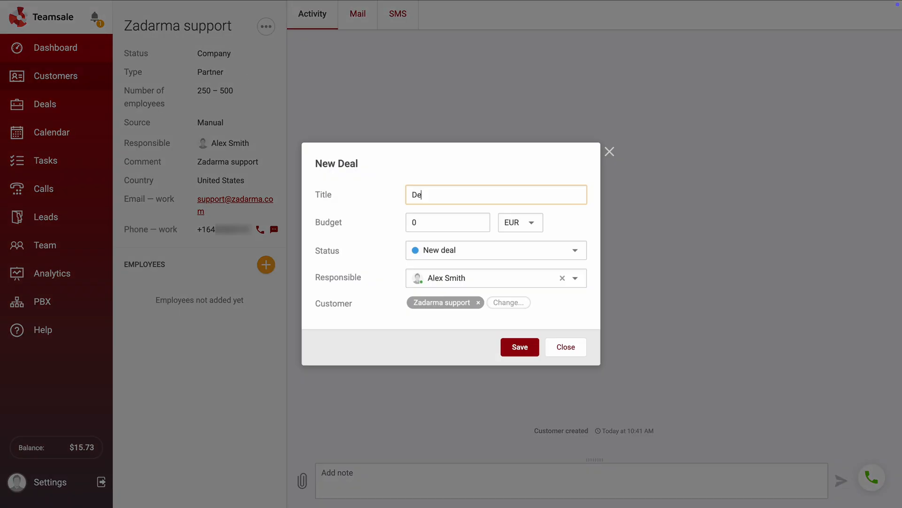
{"action": "type", "text": "1"}
{"action": "type", "text": "500"}
{"action": "left_click", "coordinate": [520, 222]}
{"action": "left_click", "coordinate": [518, 237]}
{"action": "left_click", "coordinate": [522, 347]}
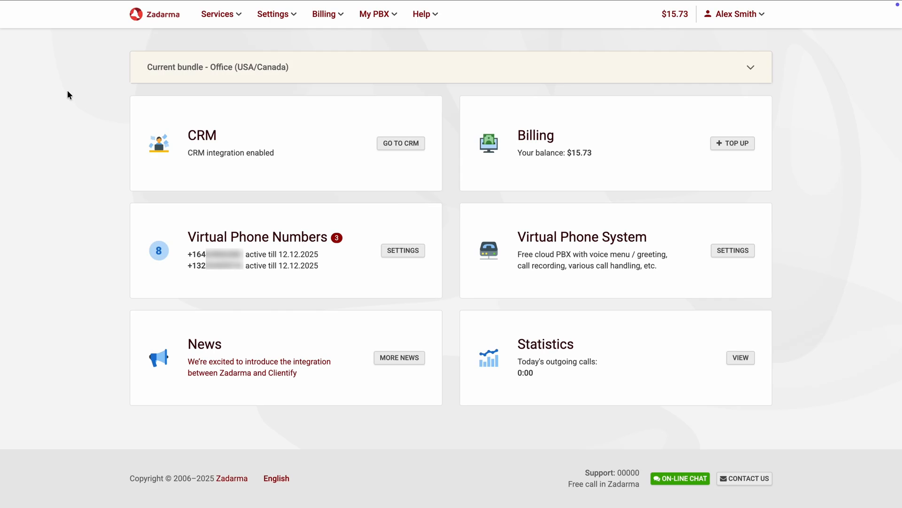
In the Zadarma account's integration settings, make Teamsale the main integration and enable call routing to the appropriate manager
{"action": "mouse_move", "coordinate": [273, 16]}
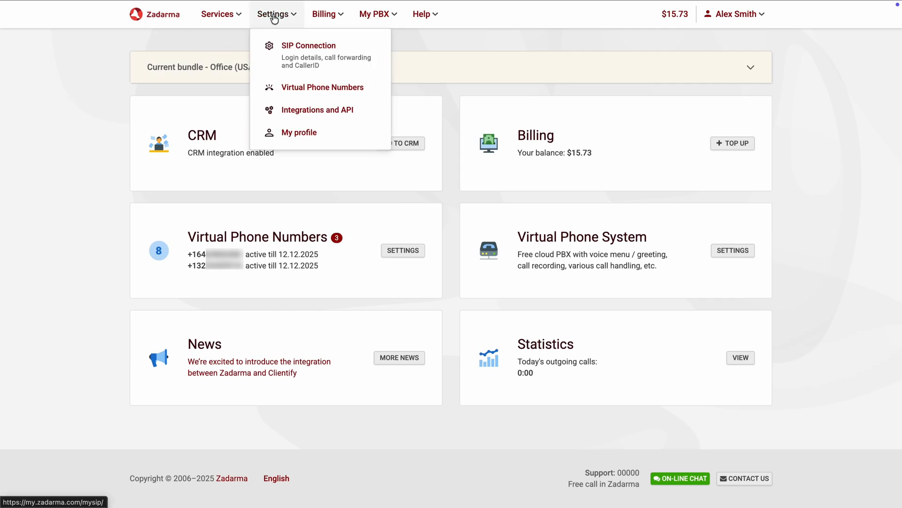
{"action": "left_click", "coordinate": [297, 111]}
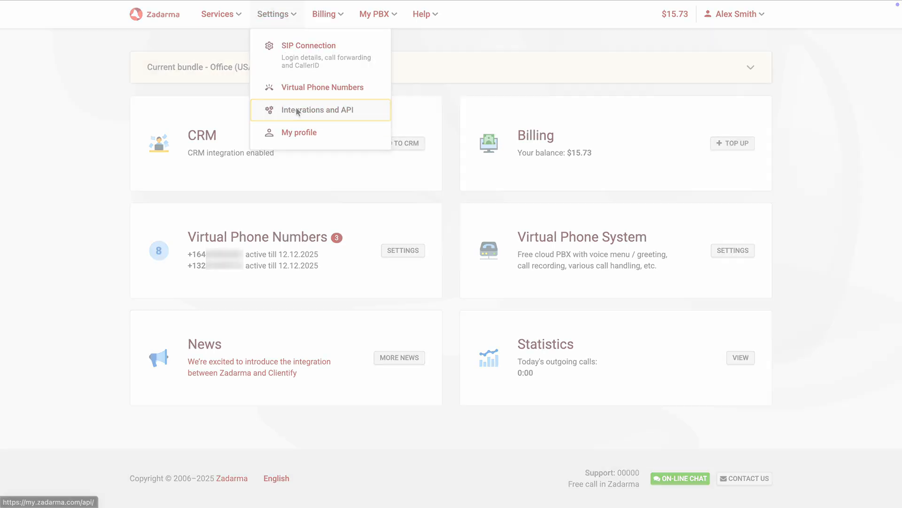
{"action": "left_click", "coordinate": [248, 304]}
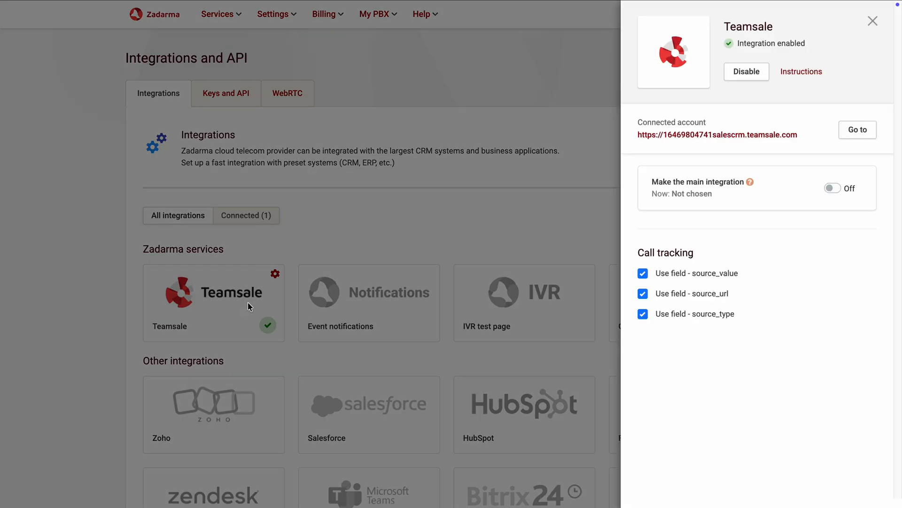
{"action": "left_click", "coordinate": [836, 187]}
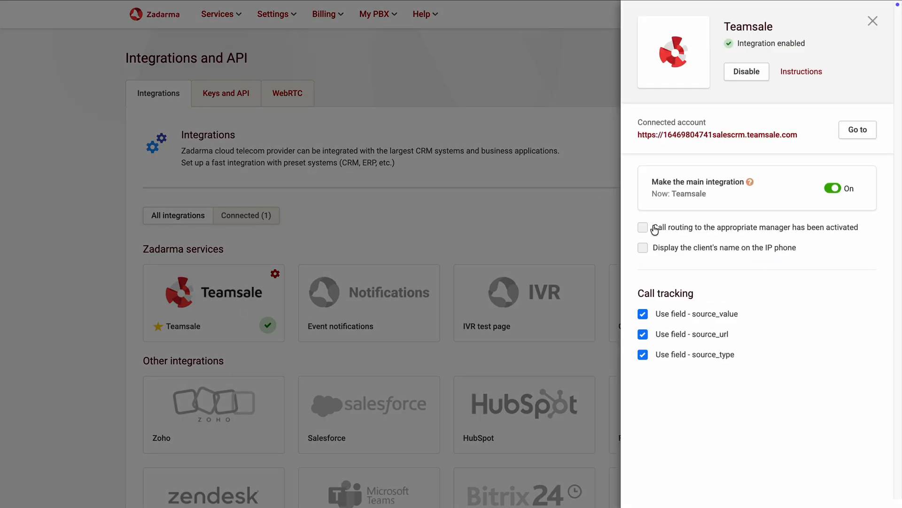
{"action": "left_click", "coordinate": [655, 229]}
{"action": "left_click", "coordinate": [661, 279]}
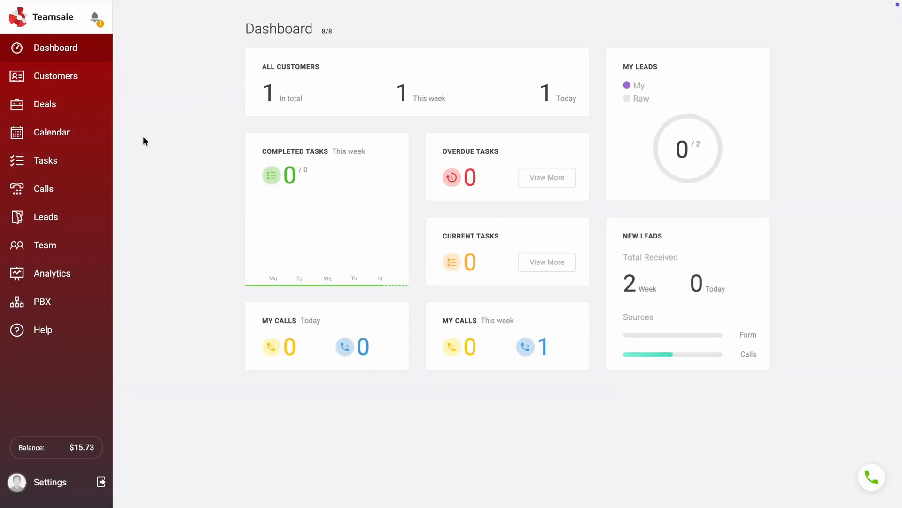
In the Teamsale CRM, open the incoming call lead from the raw leads and start processing it
{"action": "left_click", "coordinate": [55, 218]}
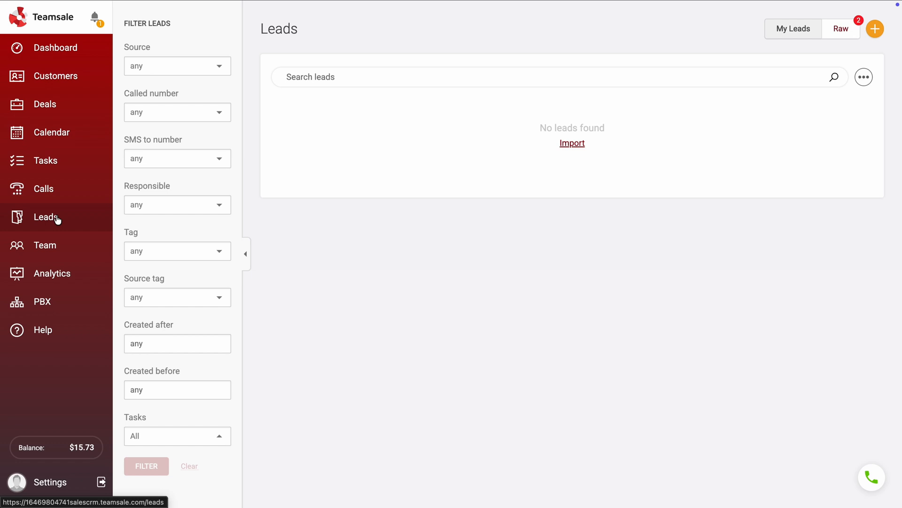
{"action": "left_click", "coordinate": [840, 28]}
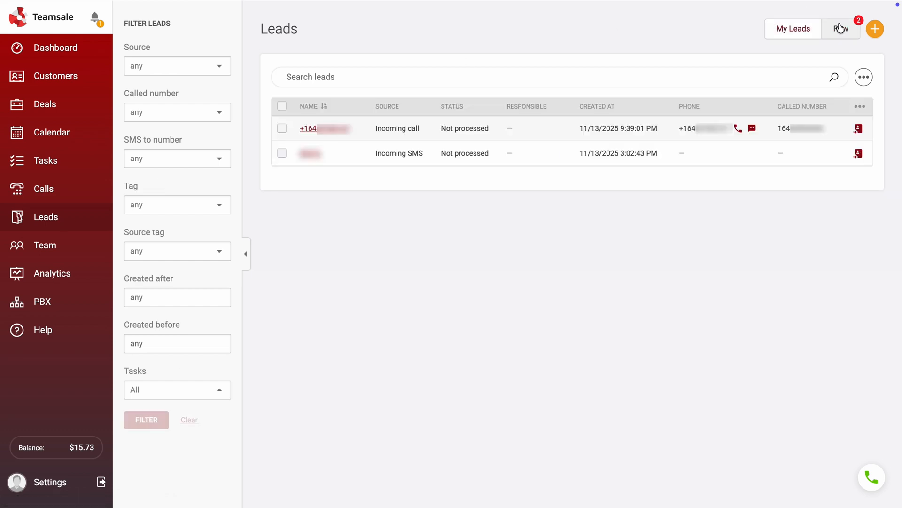
{"action": "left_click", "coordinate": [391, 129]}
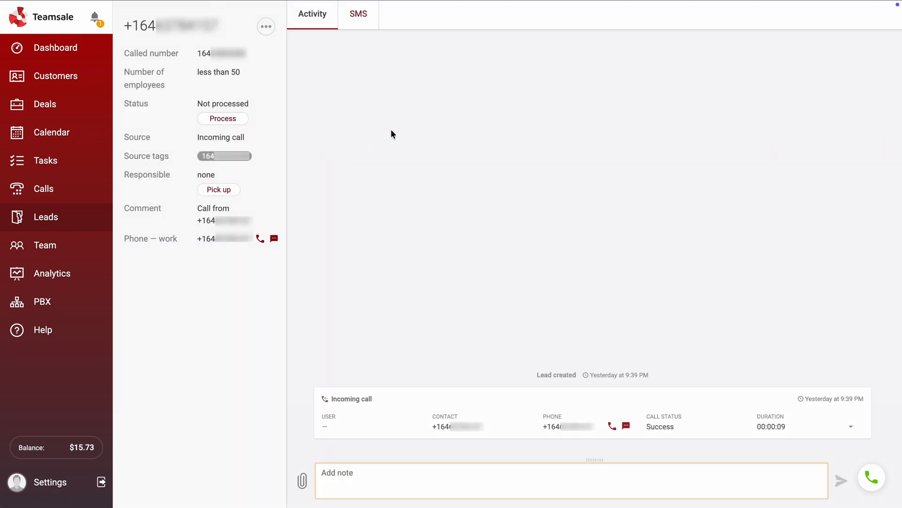
{"action": "left_click", "coordinate": [232, 119]}
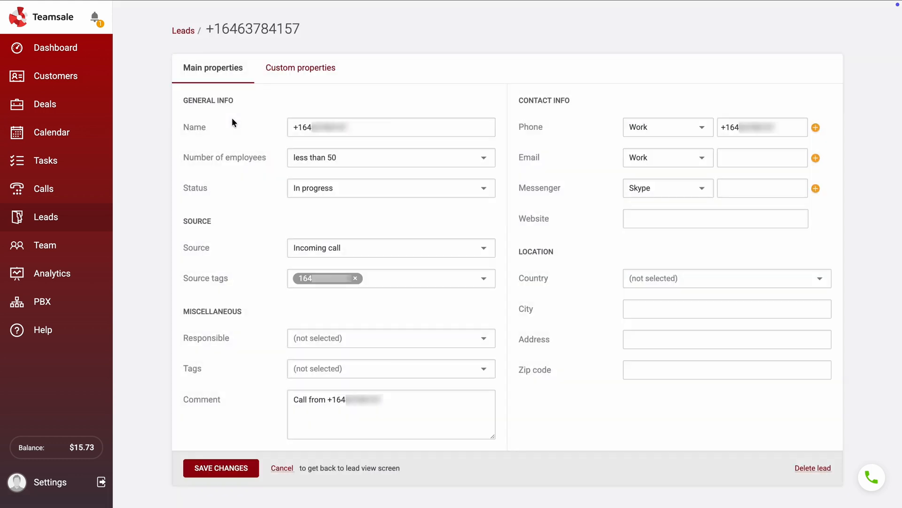
Name the lead Client, set its status to Finished, and save it as a new customer
{"action": "triple_click", "coordinate": [379, 133]}
{"action": "type", "text": "Client"}
{"action": "left_click", "coordinate": [370, 191]}
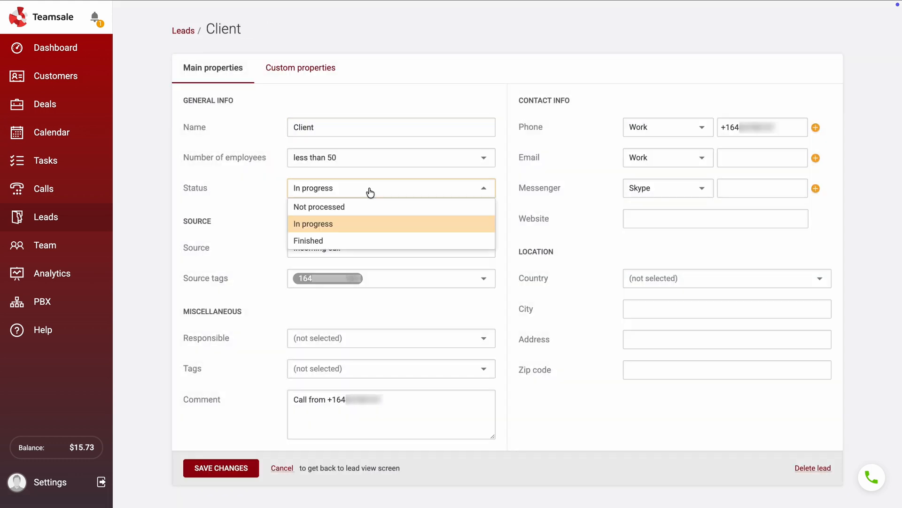
{"action": "left_click", "coordinate": [356, 241]}
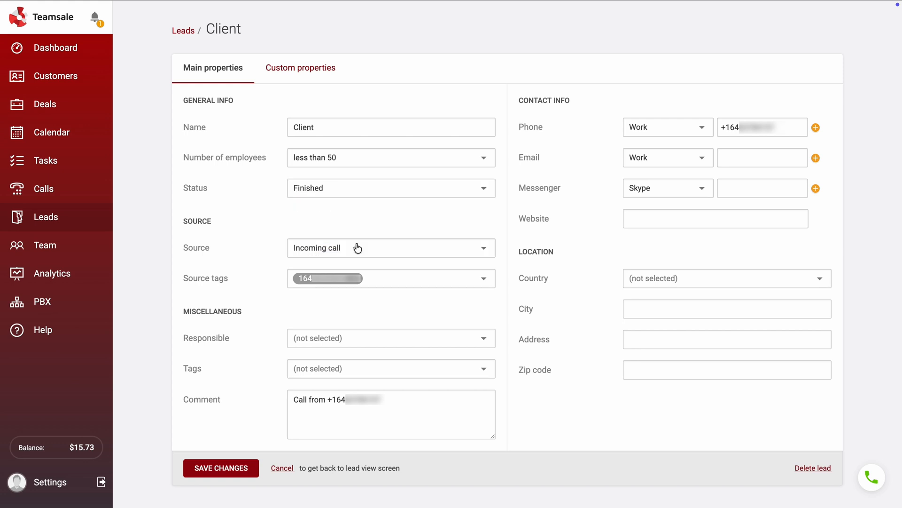
{"action": "left_click", "coordinate": [230, 467]}
{"action": "left_click", "coordinate": [400, 283]}
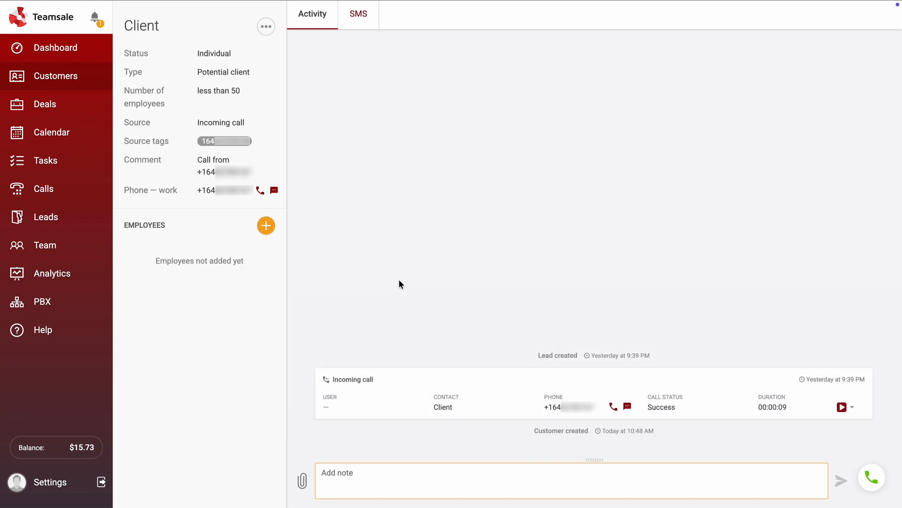
Play the recording of the Client contact's successful call from the recent calls list
{"action": "left_click", "coordinate": [56, 188]}
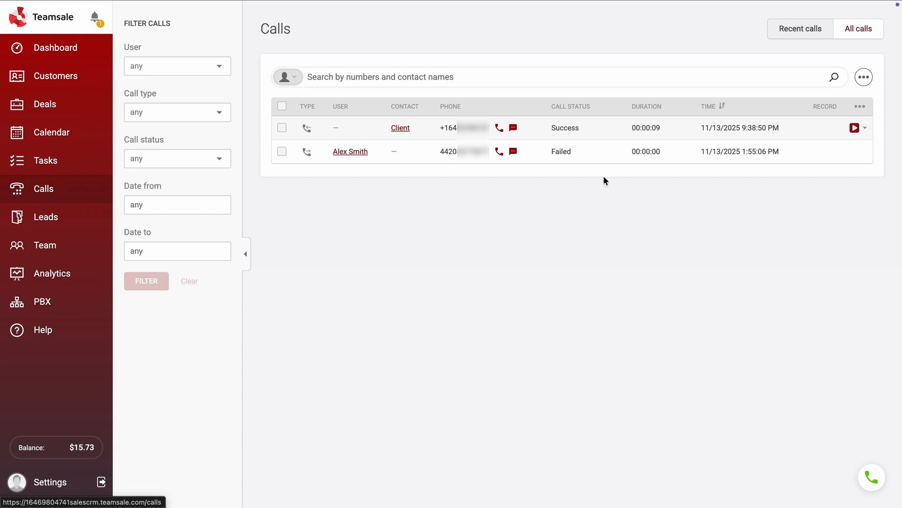
{"action": "left_click", "coordinate": [855, 128]}
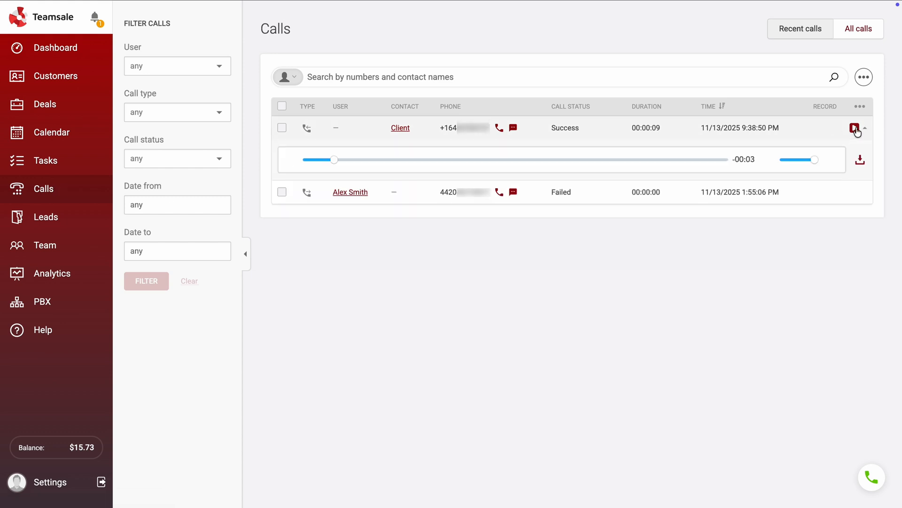